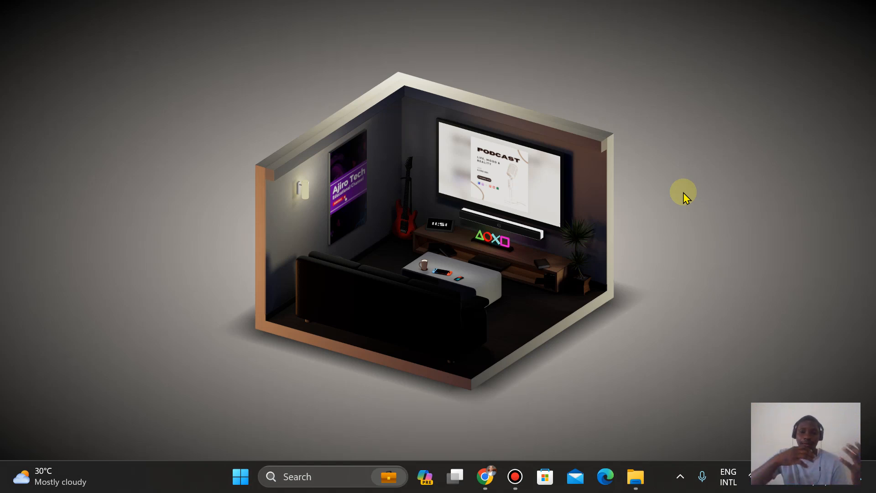
# Step: Search the installed apps for Adobe programs and view the entry for Adobe Premiere Pro CS6
pyautogui.press('super')
pyautogui.write('adobe')
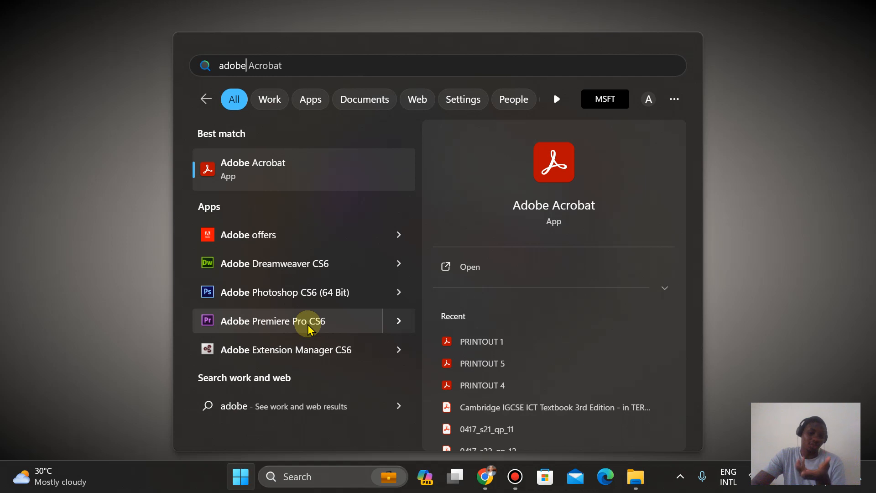
pyautogui.click(395, 323)
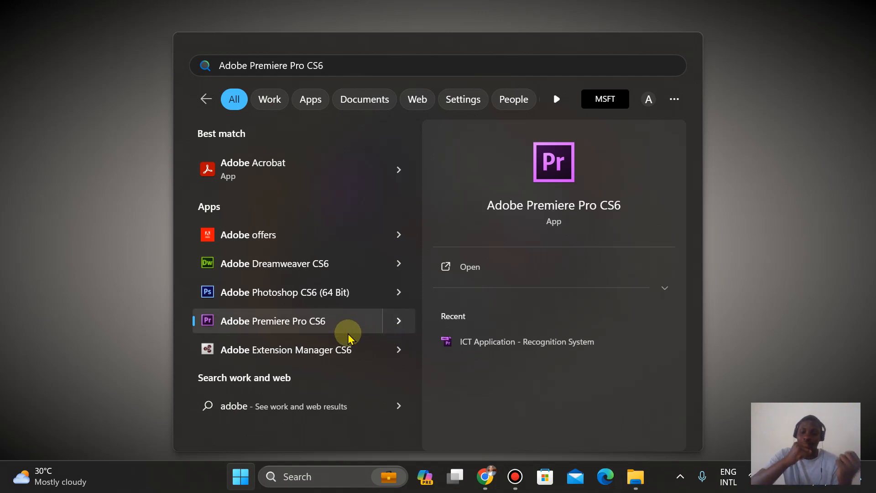
pyautogui.press('BackSpace')
pyautogui.press('BackSpace')
pyautogui.press('BackSpace')
pyautogui.press('BackSpace')
pyautogui.press('BackSpace')
pyautogui.press('BackSpace')
pyautogui.press('BackSpace')
pyautogui.press('BackSpace')
pyautogui.press('BackSpace')
pyautogui.press('BackSpace')
pyautogui.press('BackSpace')
pyautogui.press('BackSpace')
pyautogui.press('BackSpace')
pyautogui.press('BackSpace')
pyautogui.press('BackSpace')
pyautogui.press('BackSpace')
pyautogui.press('BackSpace')
pyautogui.press('BackSpace')
pyautogui.press('BackSpace')
pyautogui.press('BackSpace')
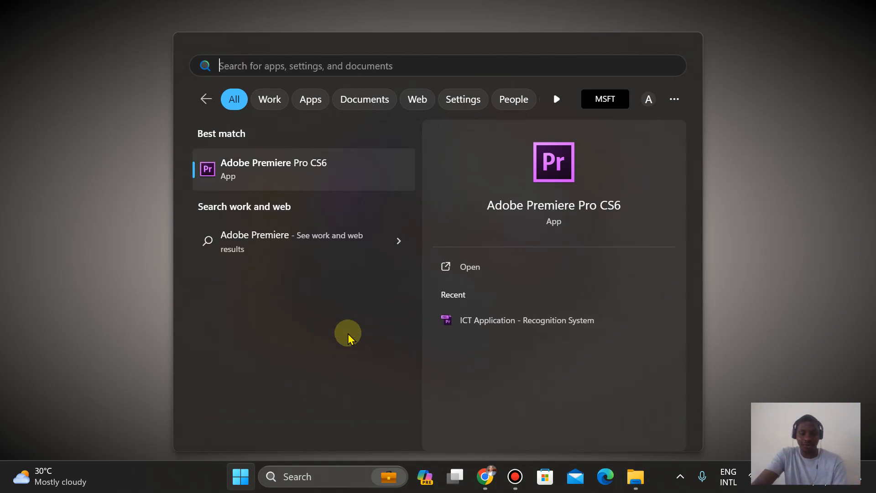
# Step: Find and launch the CapCut app and maximize its window
pyautogui.write('cap')
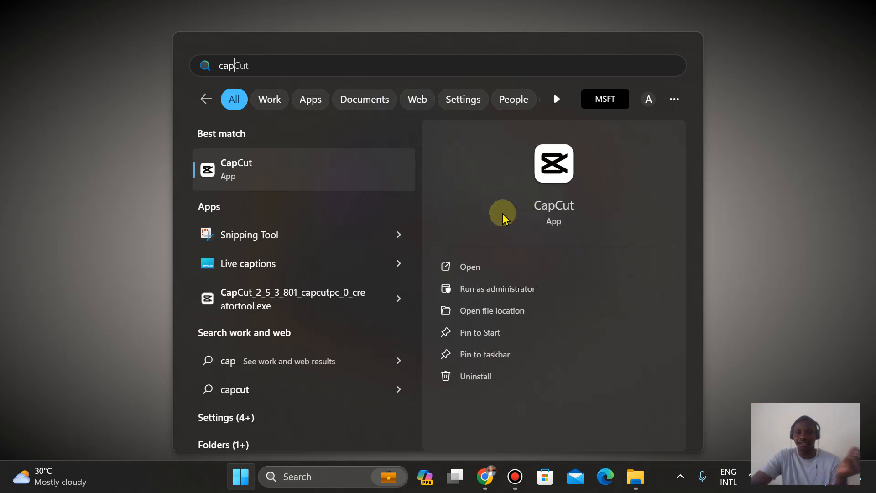
pyautogui.click(339, 173)
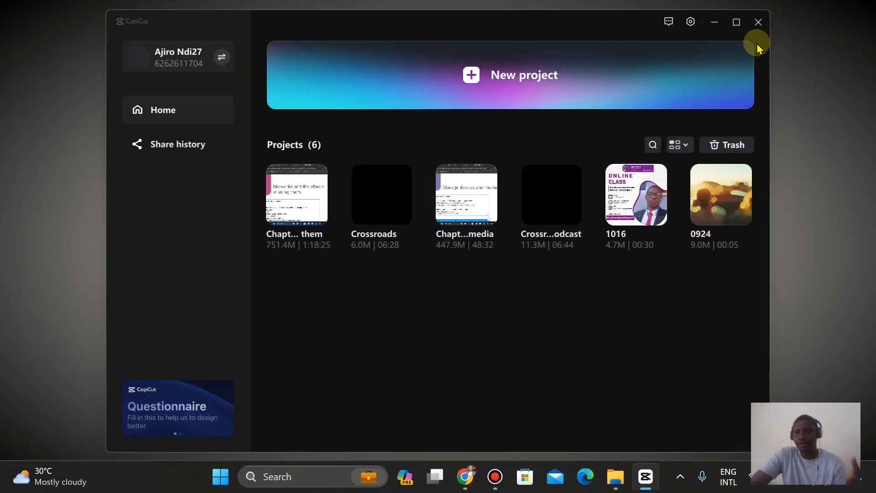
pyautogui.click(736, 22)
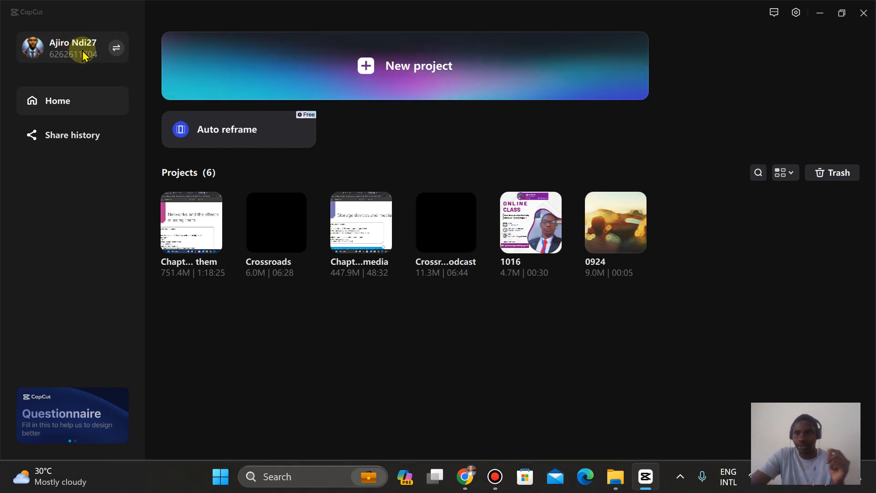
# Step: Review the account options and the Project, Edit and Performance settings, leaving the settings without saving
pyautogui.click(110, 47)
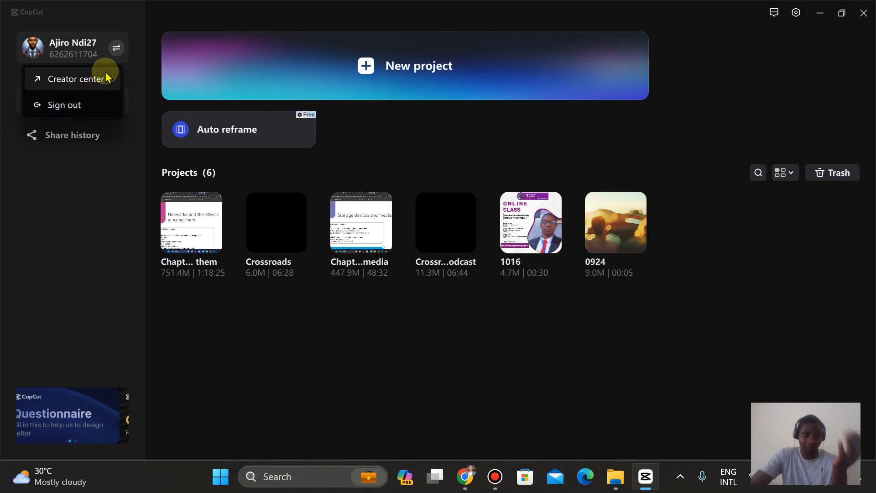
pyautogui.click(64, 202)
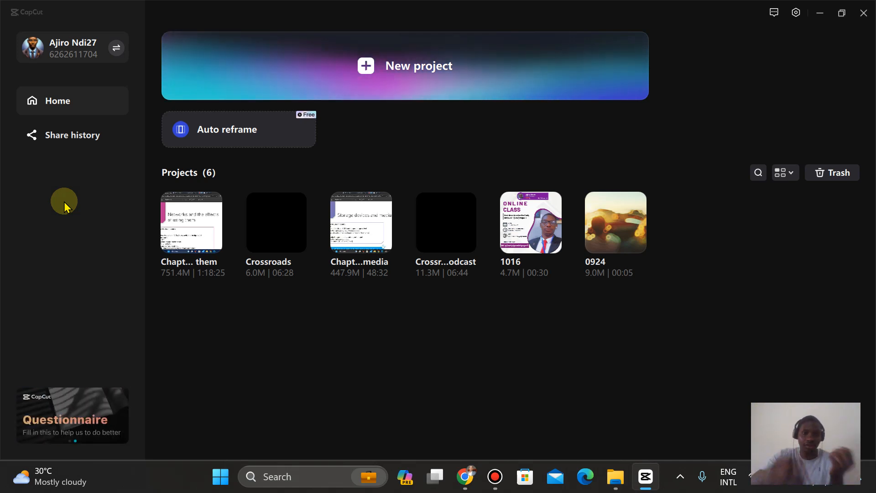
pyautogui.click(796, 14)
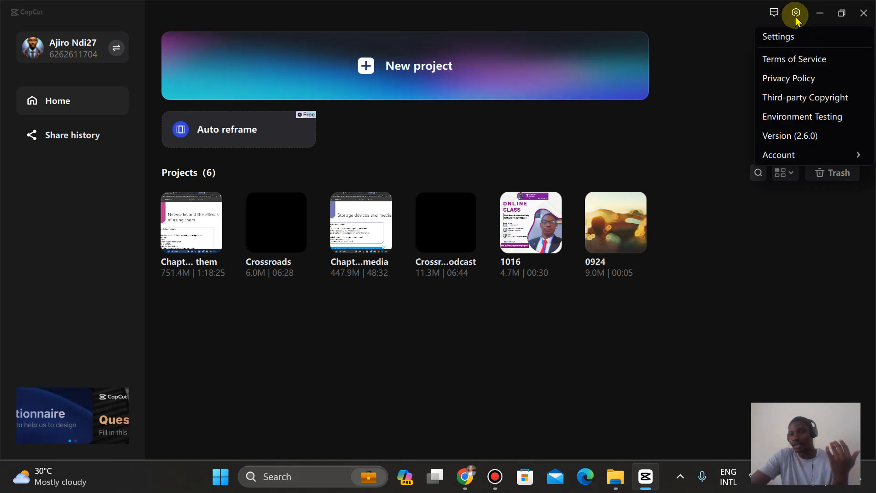
pyautogui.click(786, 38)
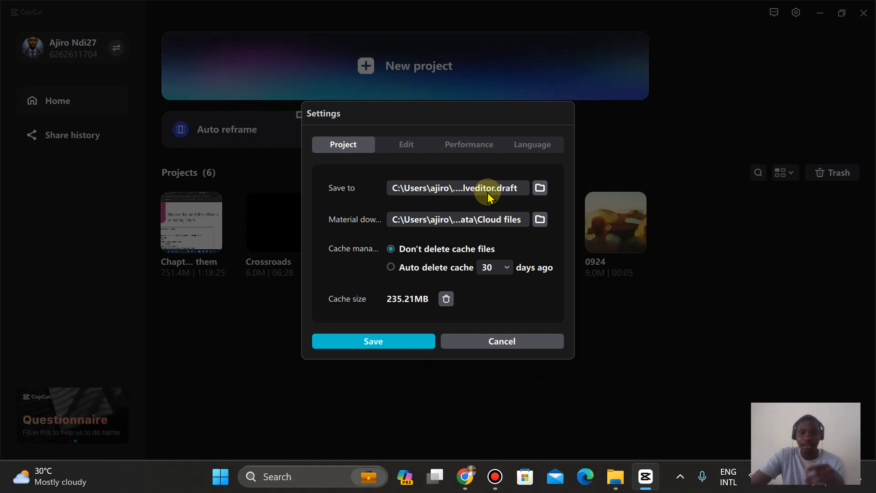
pyautogui.click(404, 146)
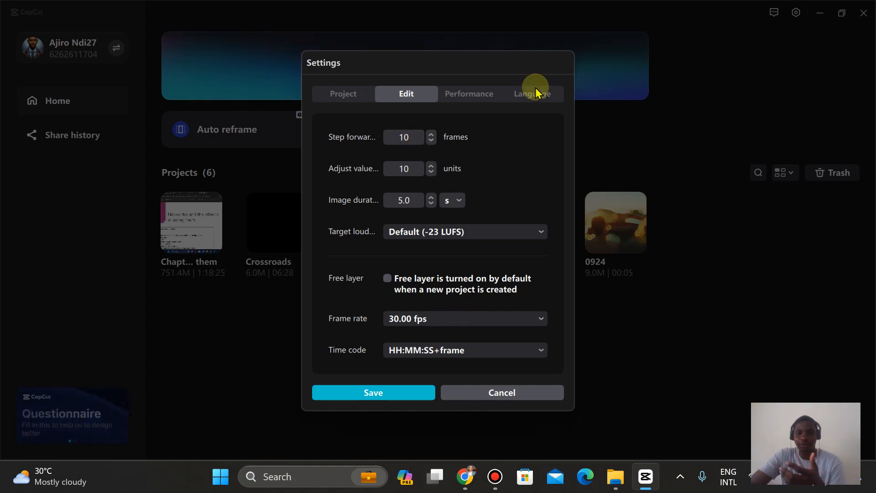
pyautogui.click(467, 97)
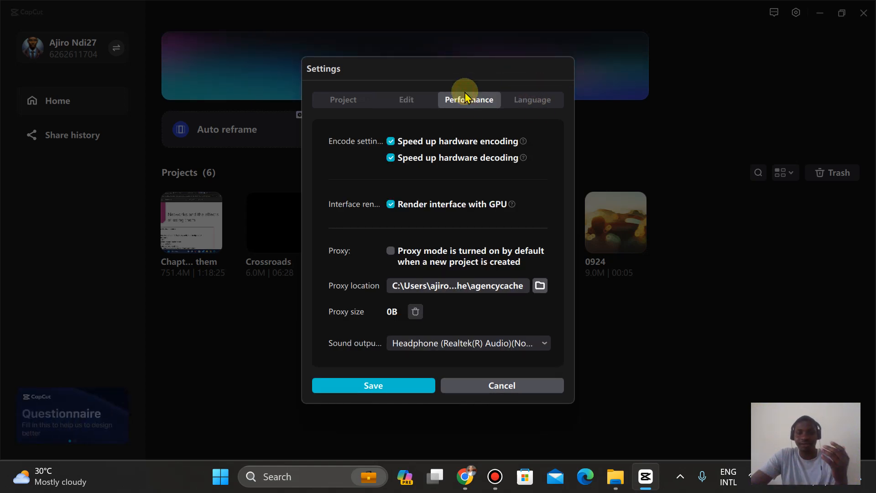
pyautogui.click(485, 389)
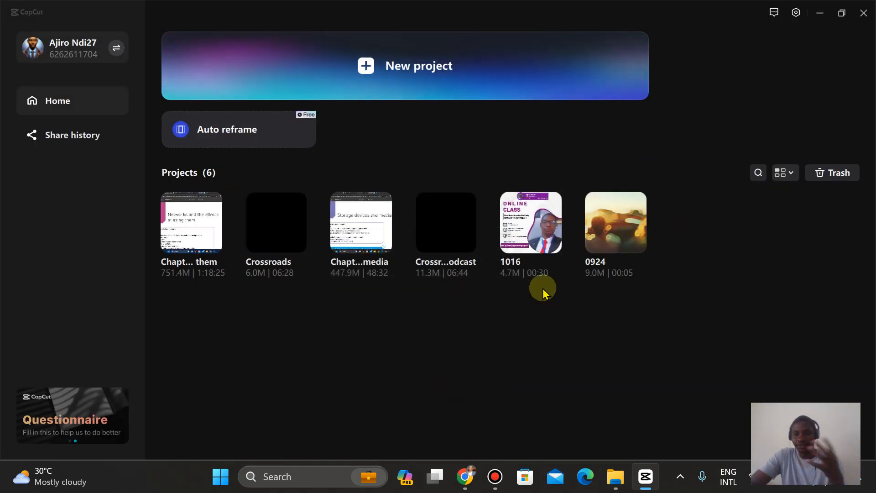
# Step: Open the existing project 0924 and play its video in full screen, returning to the editor
pyautogui.click(609, 228)
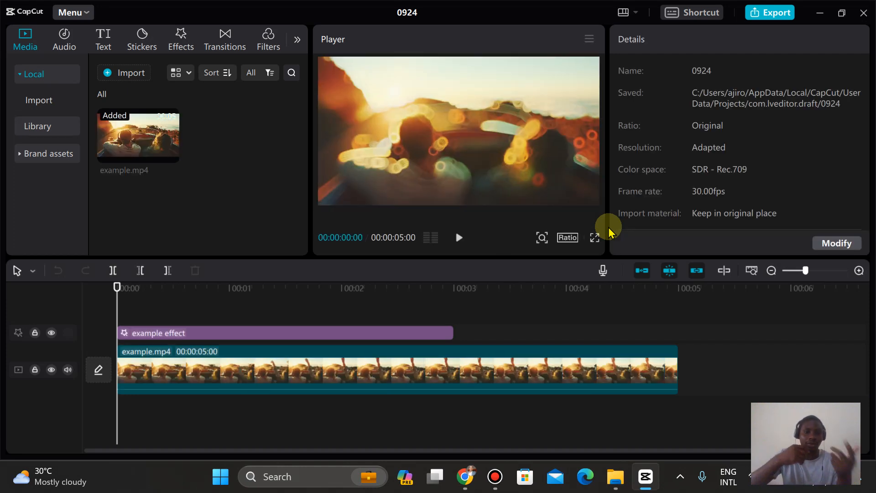
pyautogui.click(595, 237)
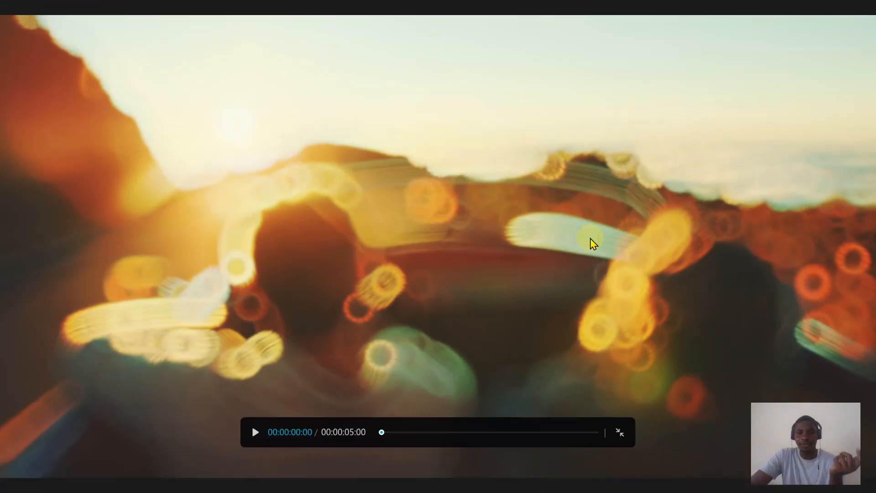
pyautogui.click(256, 432)
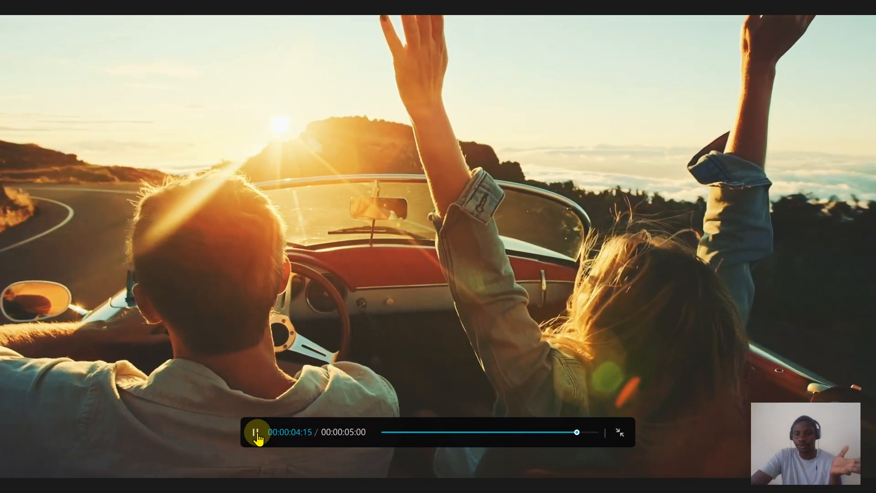
pyautogui.click(620, 433)
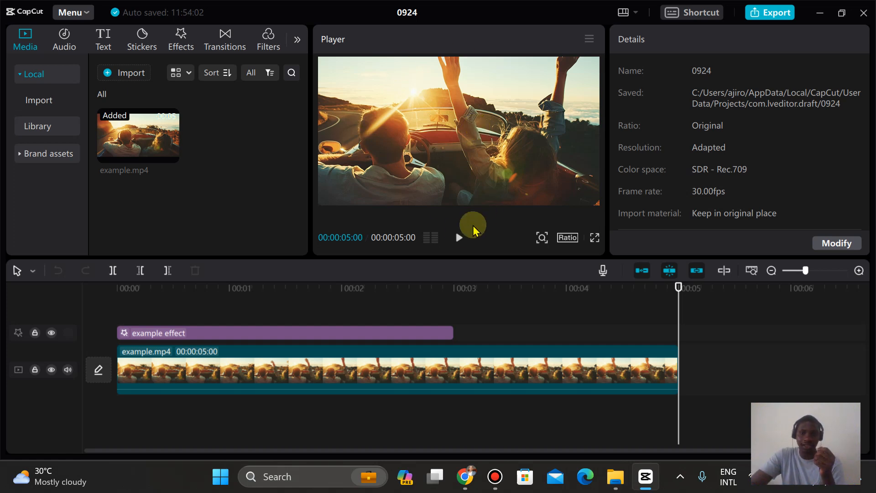
pyautogui.click(460, 235)
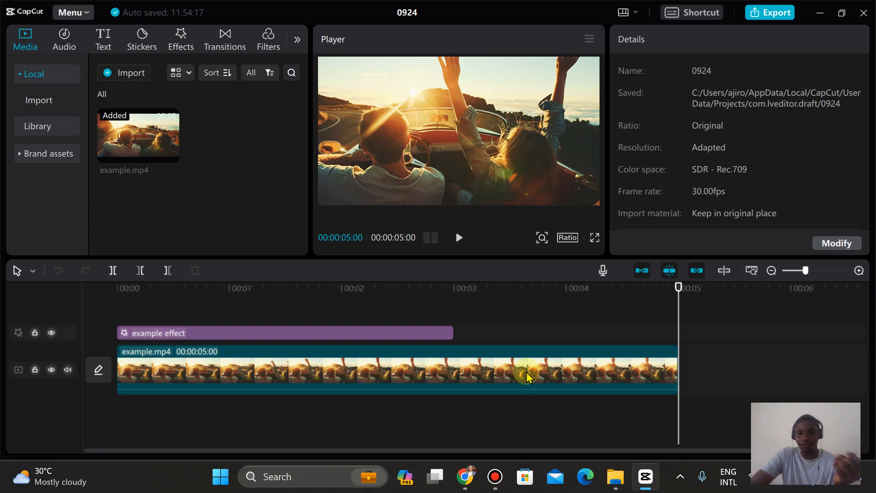
# Step: Import the podcast LMF image from the Downloads folder into the project's local media
pyautogui.click(615, 484)
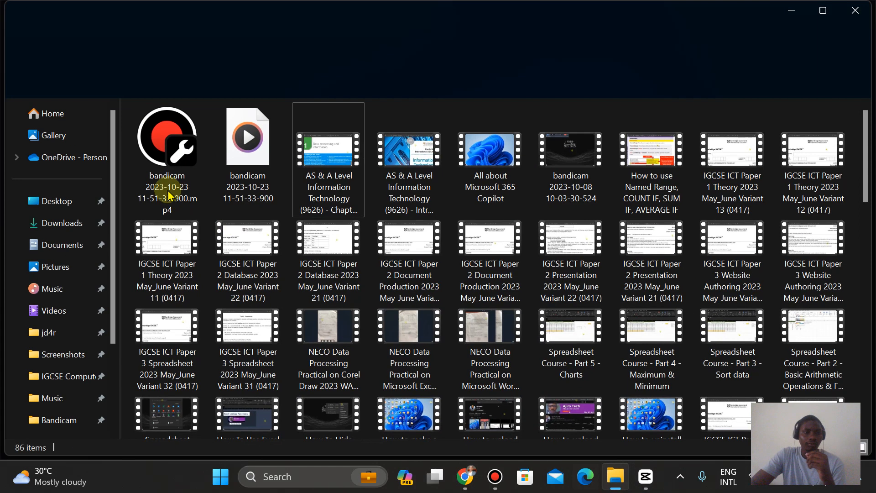
pyautogui.click(56, 224)
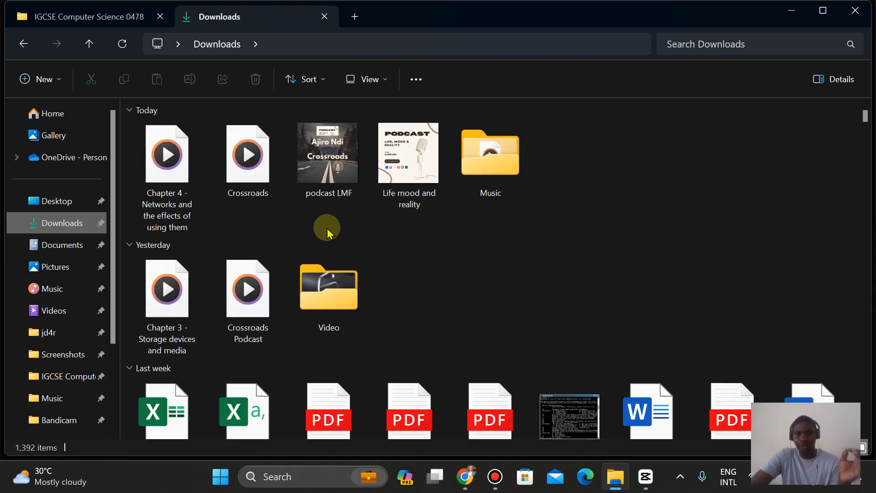
pyautogui.click(319, 144)
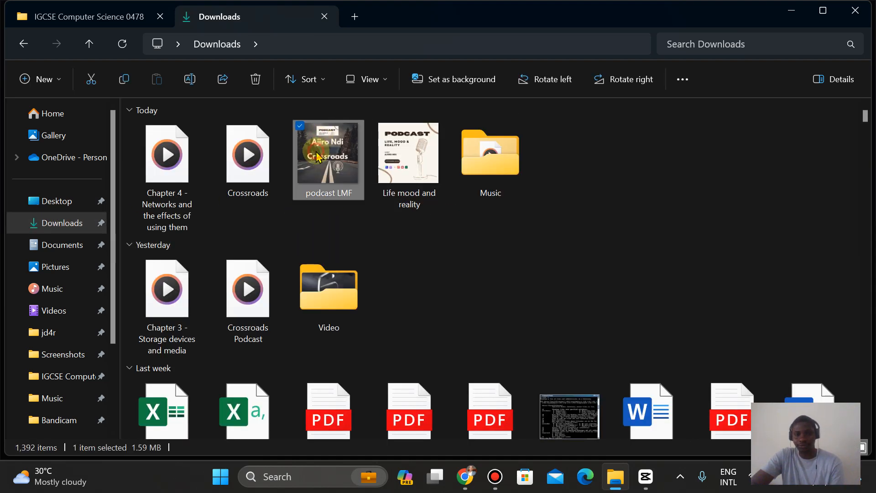
pyautogui.moveTo(318, 157); pyautogui.dragTo(211, 124)
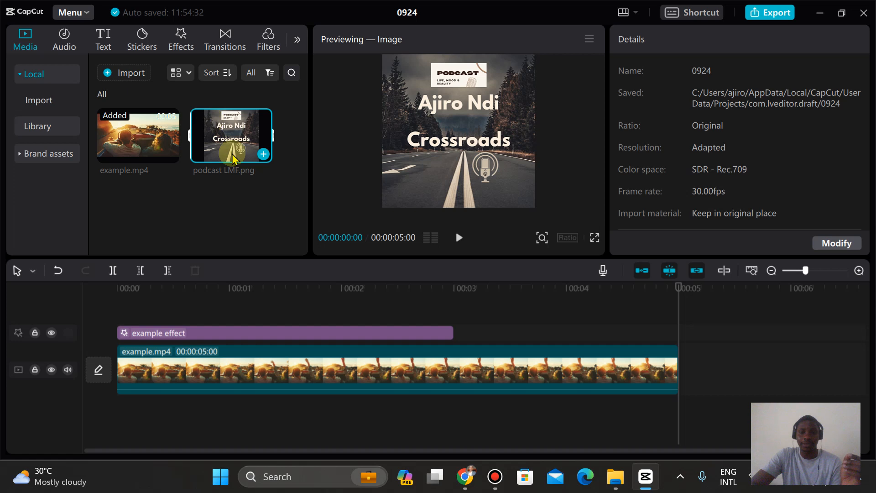
# Step: Preview the imported podcast LMF image and play back the example.mp4 clip from the timeline
pyautogui.click(457, 242)
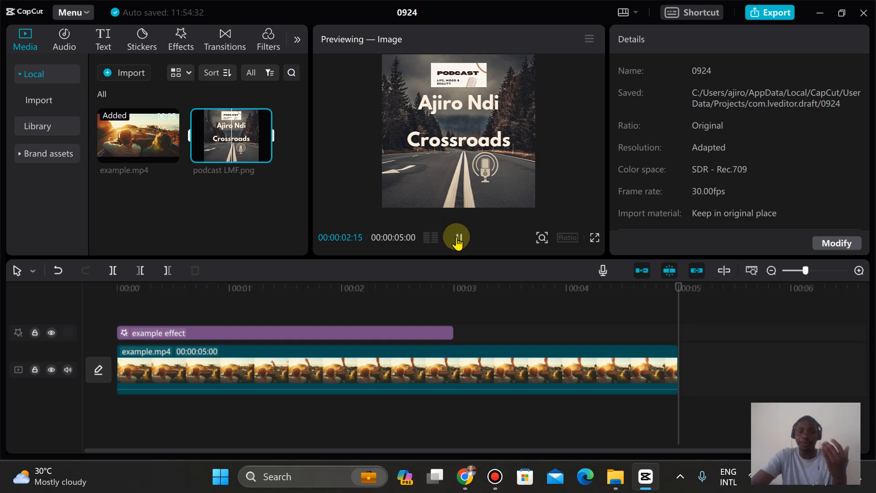
pyautogui.click(457, 239)
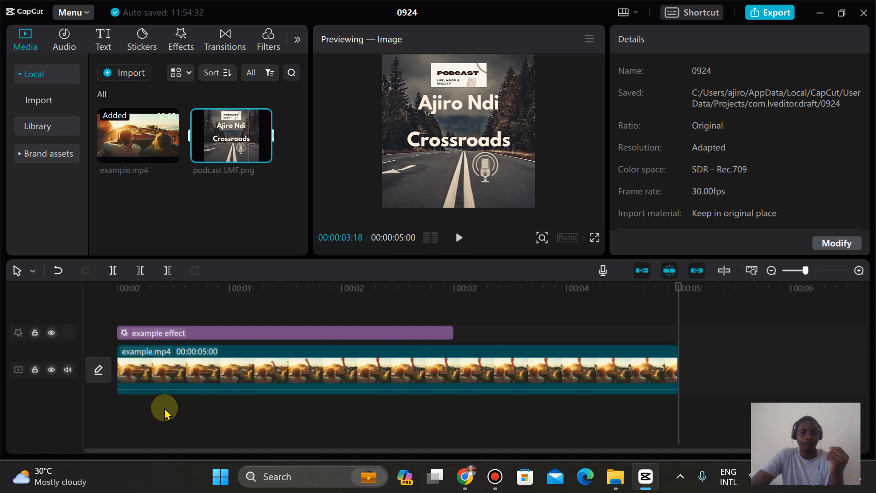
pyautogui.click(151, 369)
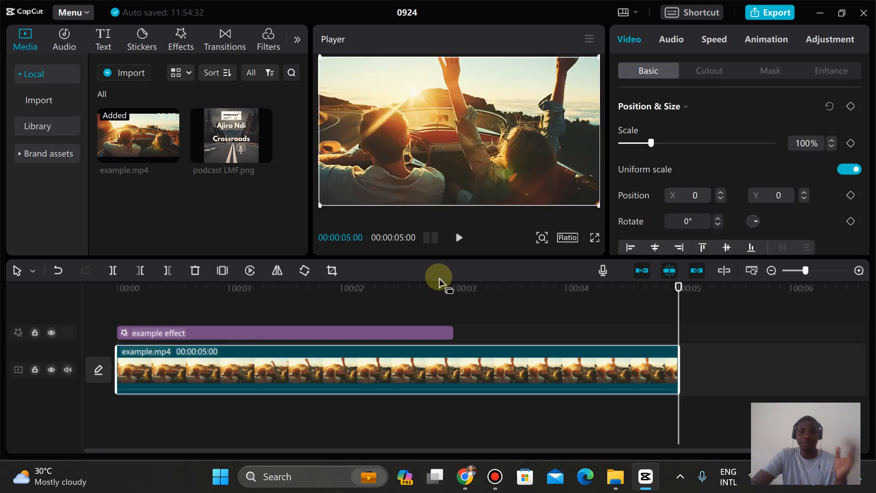
pyautogui.click(460, 238)
pyautogui.click(460, 237)
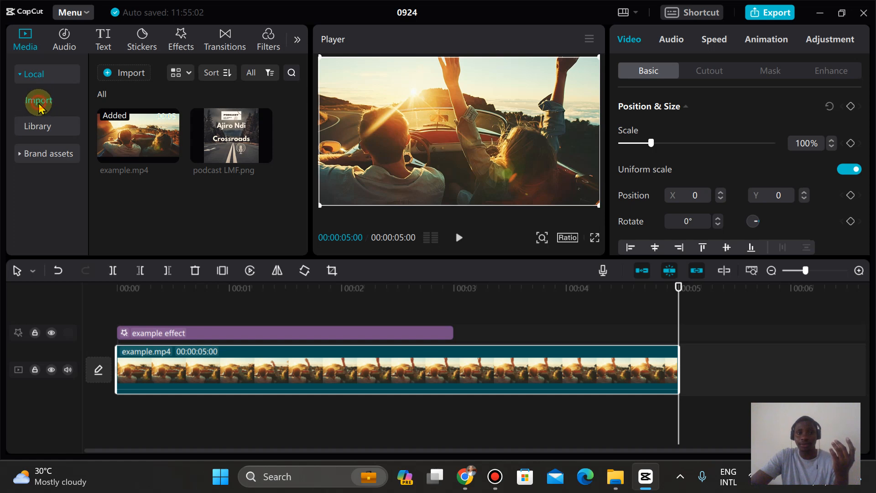
# Step: Browse the stock media library and download the 3-second red battery clip and the landscape TV test-card clip
pyautogui.click(123, 76)
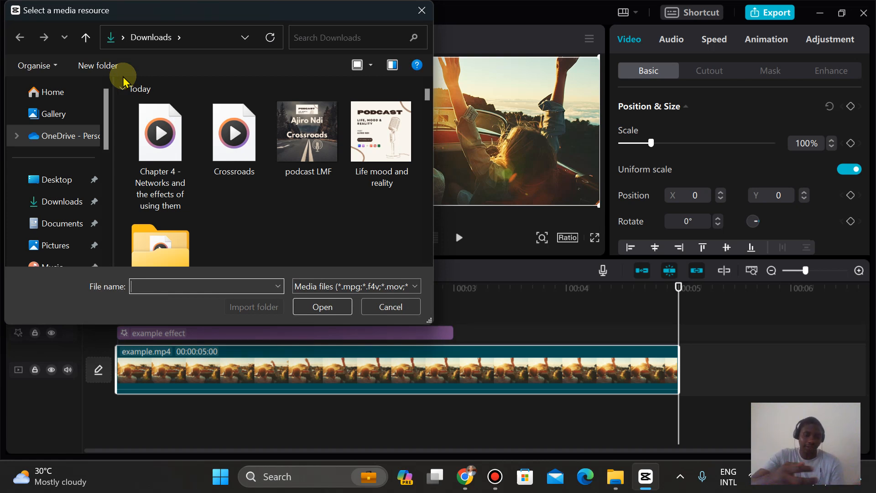
pyautogui.click(385, 307)
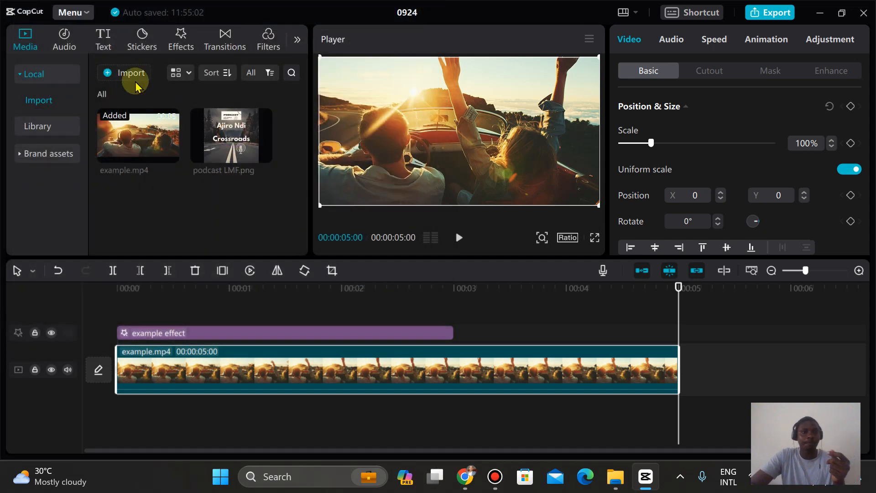
pyautogui.click(46, 126)
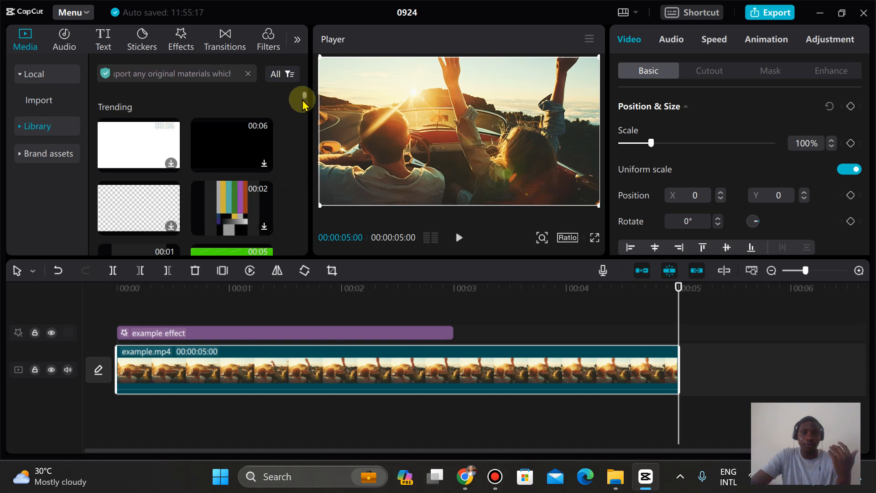
pyautogui.scroll(-3, 304, 107)
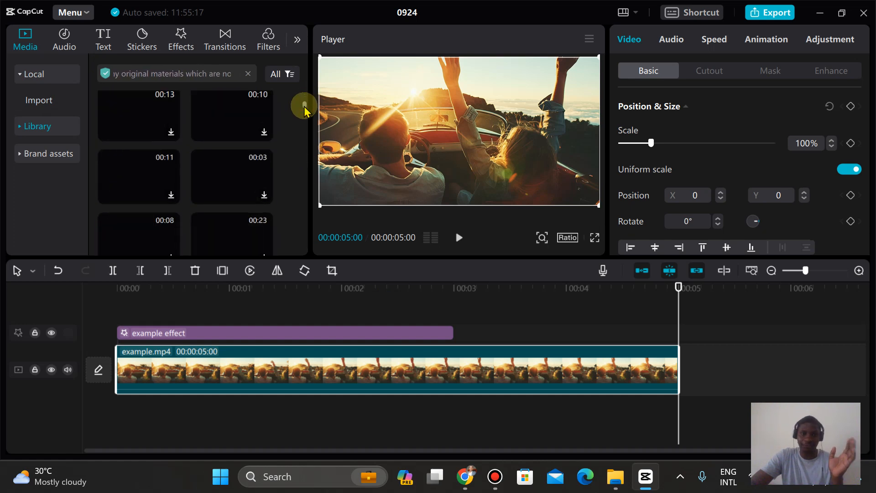
pyautogui.scroll(-2, 305, 103)
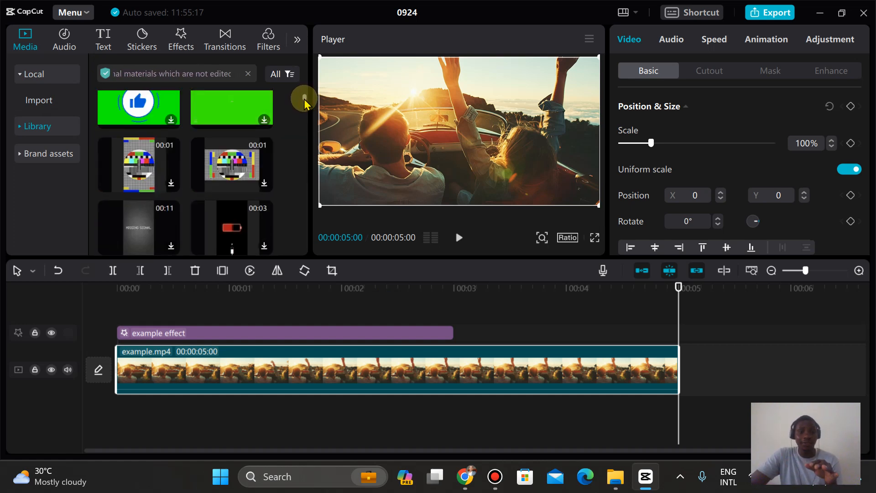
pyautogui.scroll(1, 305, 102)
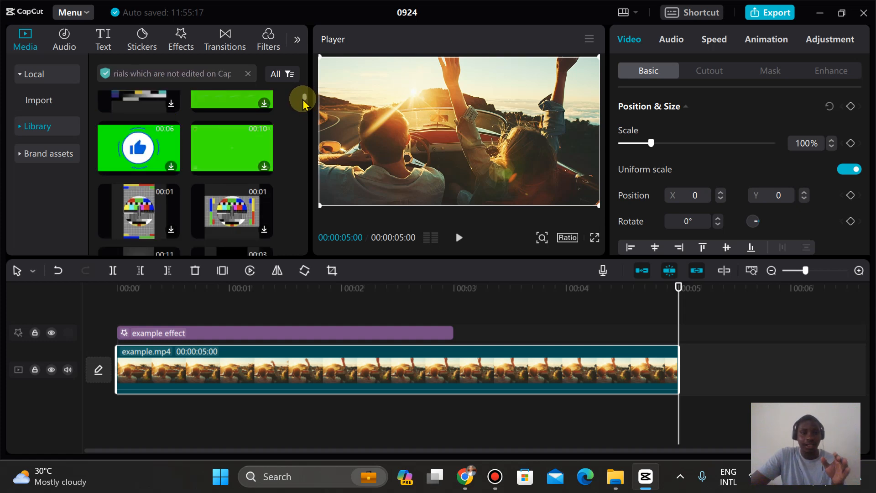
pyautogui.scroll(-2, 304, 102)
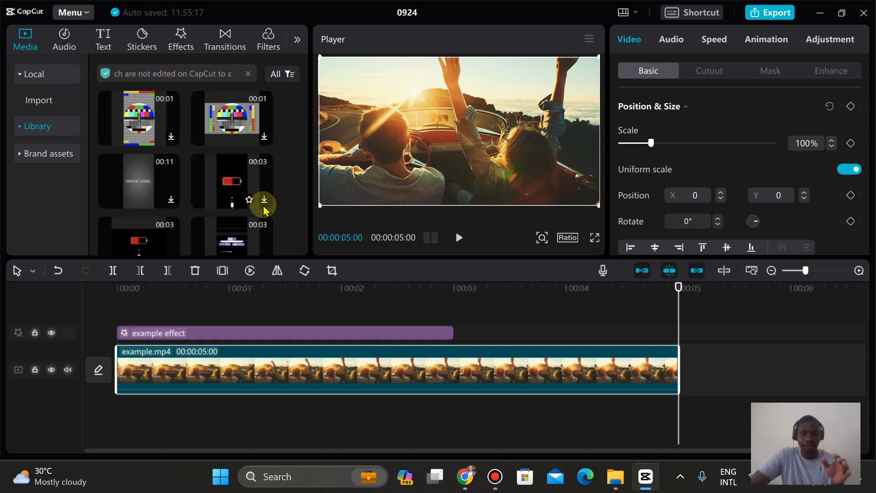
pyautogui.click(264, 199)
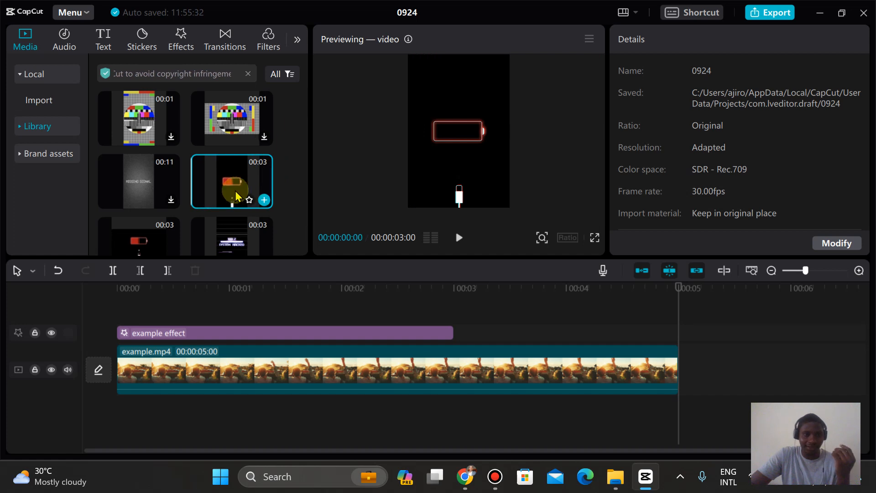
pyautogui.click(263, 135)
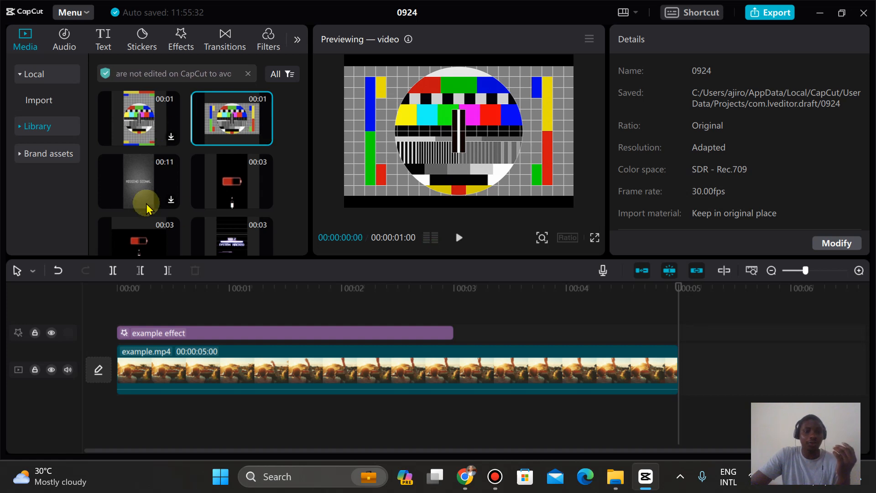
# Step: Download the 11-second missing-signal clip and place the Halloween Dark Forest and Fog stock clip before example.mp4 on the timeline
pyautogui.click(132, 200)
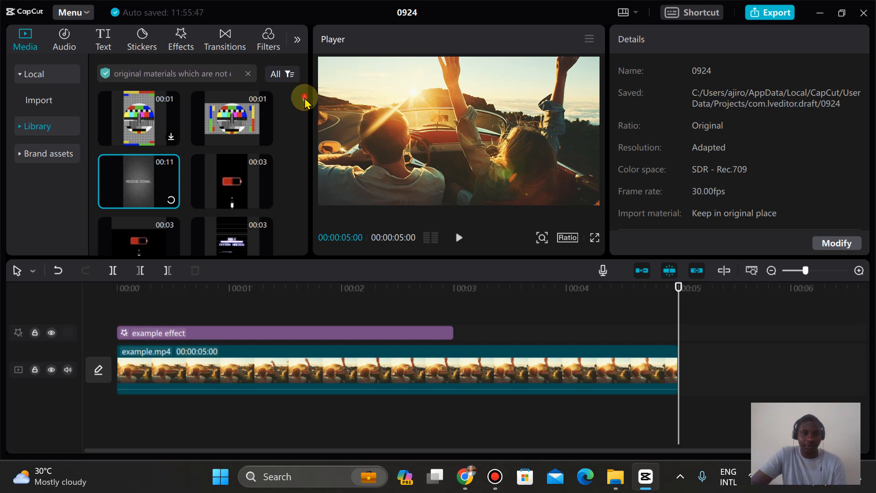
pyautogui.scroll(-5, 305, 100)
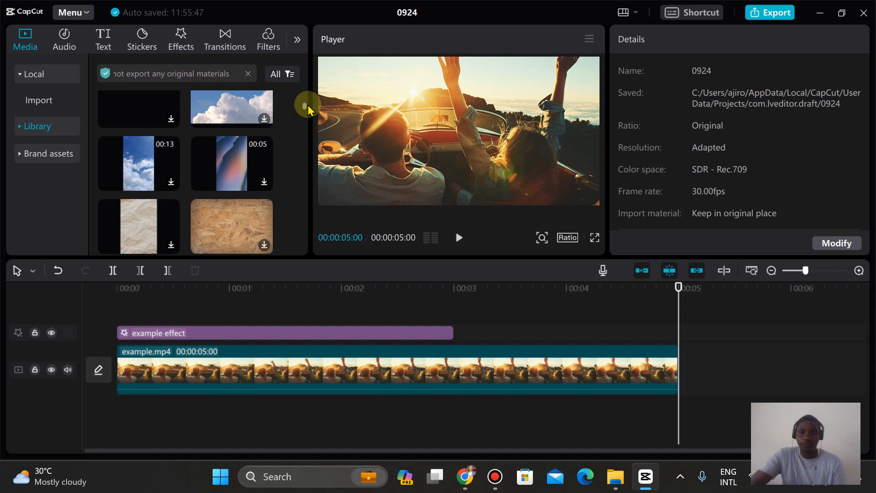
pyautogui.scroll(-5, 307, 107)
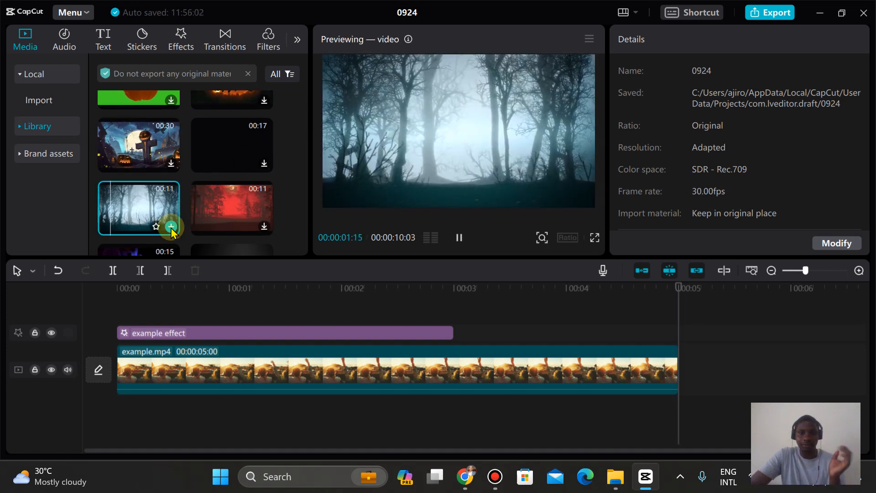
pyautogui.moveTo(131, 201); pyautogui.dragTo(114, 374)
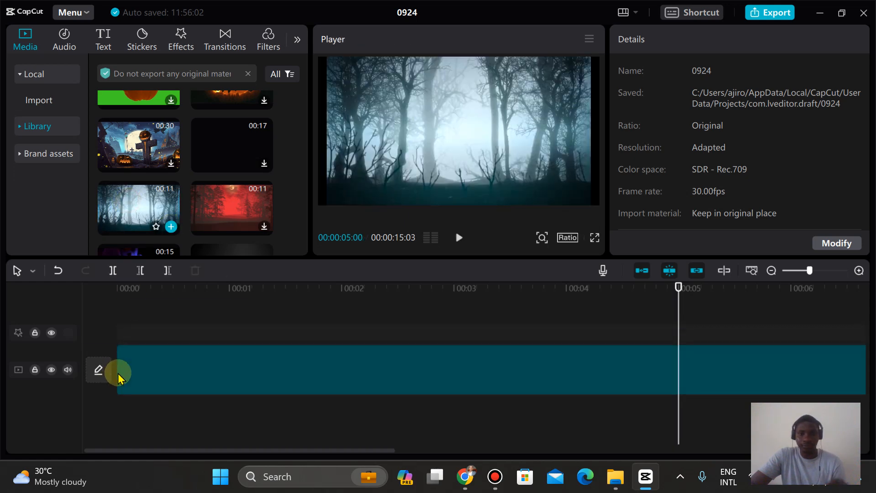
# Step: Play the sequence from the start, watching the forest clip run into example.mp4
pyautogui.moveTo(276, 450); pyautogui.dragTo(172, 403)
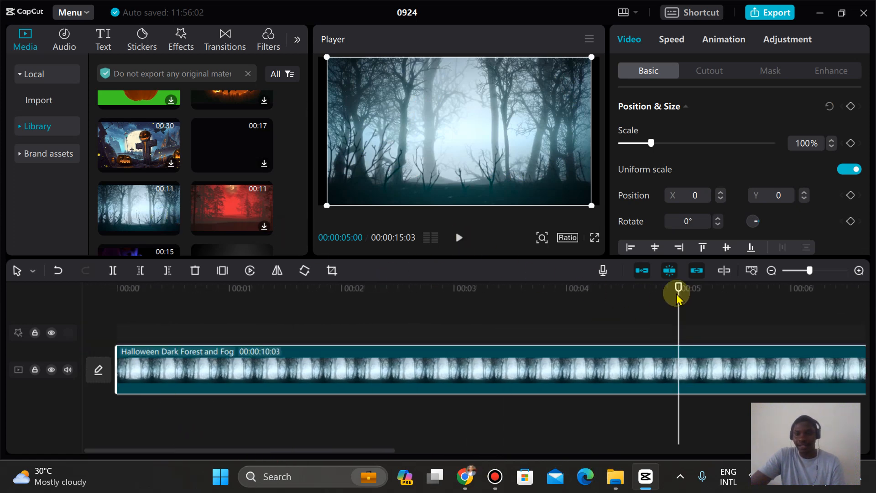
pyautogui.moveTo(681, 292); pyautogui.dragTo(2, 310)
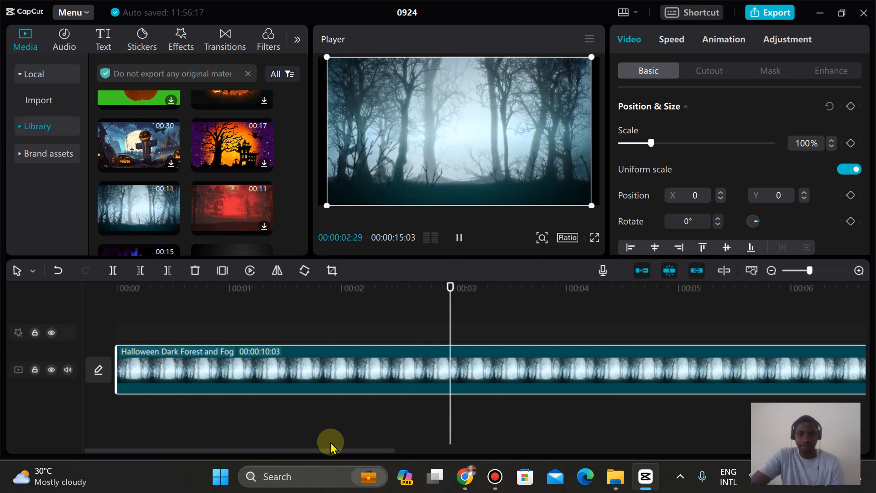
pyautogui.click(771, 271)
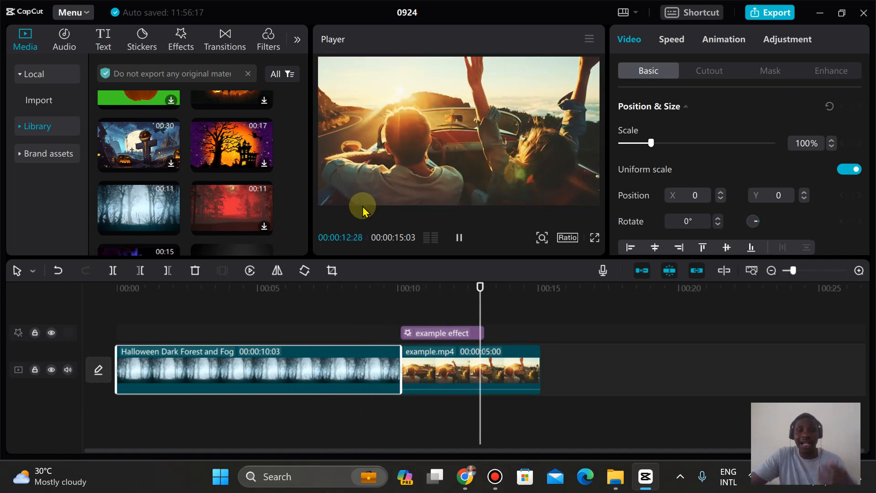
# Step: Place the Mix transition between the forest clip and example.mp4, accepting duplicate frames without further reminders, and play it back
pyautogui.click(235, 48)
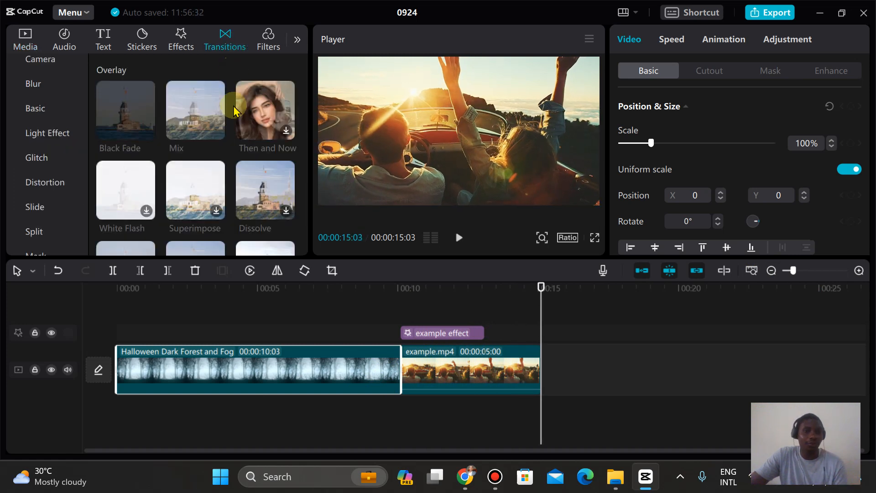
pyautogui.click(195, 105)
pyautogui.moveTo(195, 106); pyautogui.dragTo(389, 308)
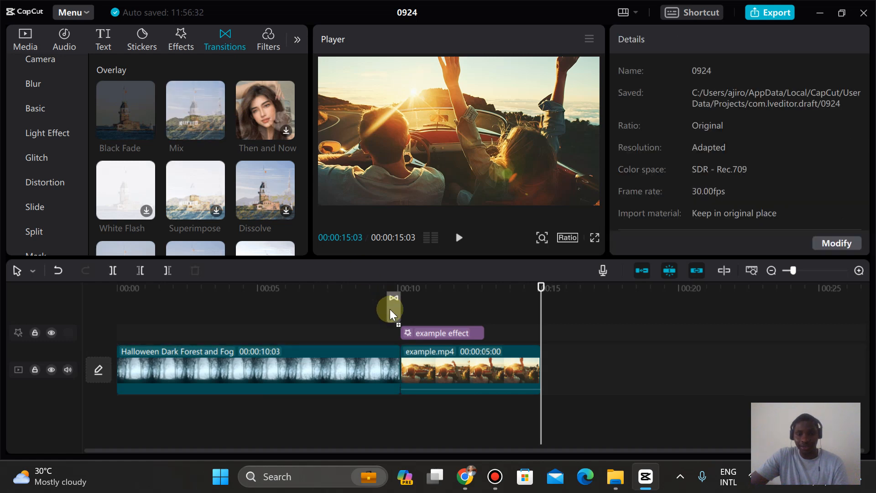
pyautogui.moveTo(399, 361); pyautogui.dragTo(399, 362)
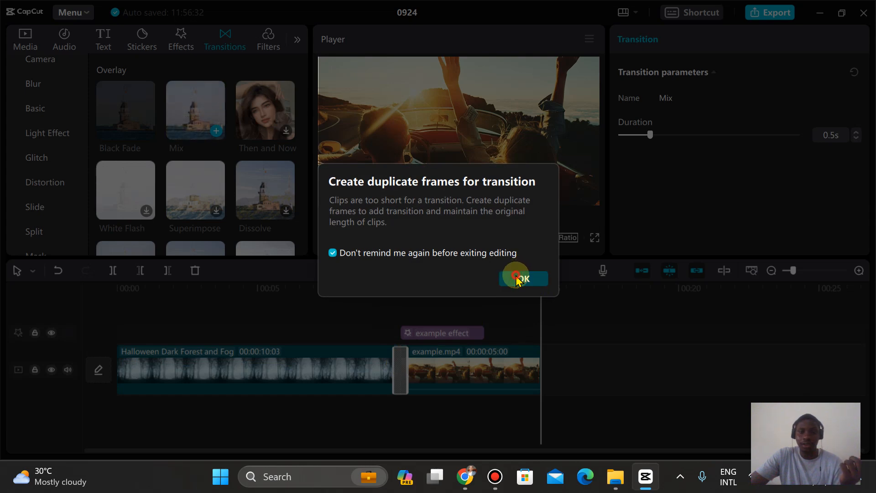
pyautogui.click(517, 277)
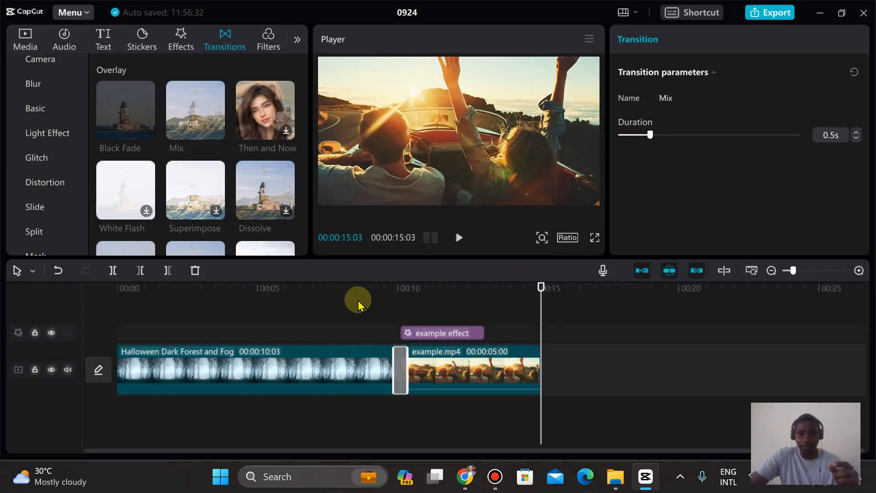
pyautogui.click(337, 288)
pyautogui.press('space')
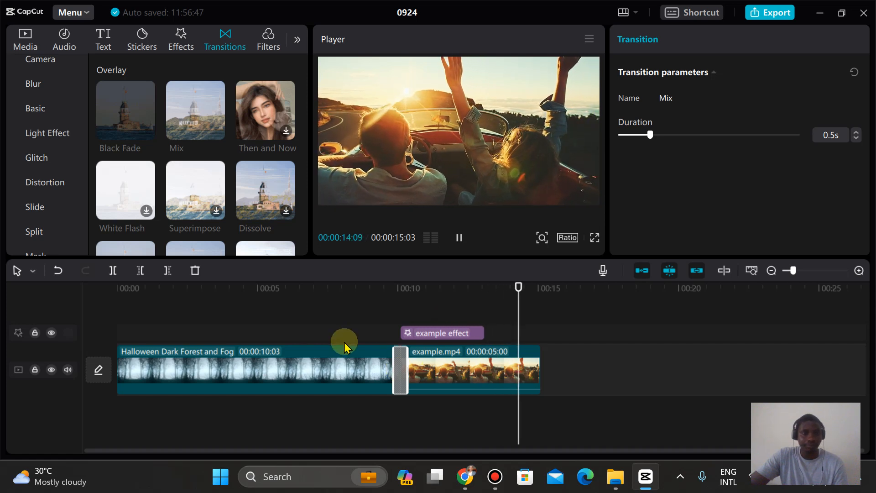
# Step: Preview the Dissolve transition and replace the Mix transition between the forest clip and example.mp4 with it
pyautogui.click(121, 111)
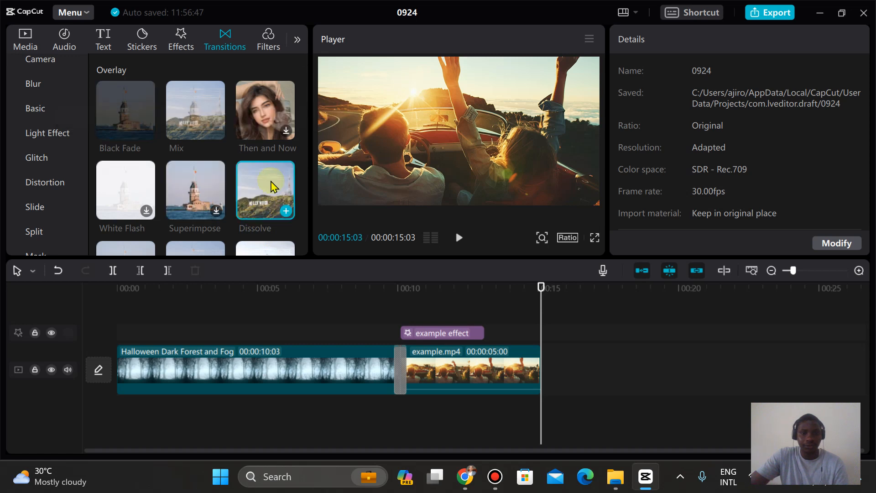
pyautogui.click(274, 191)
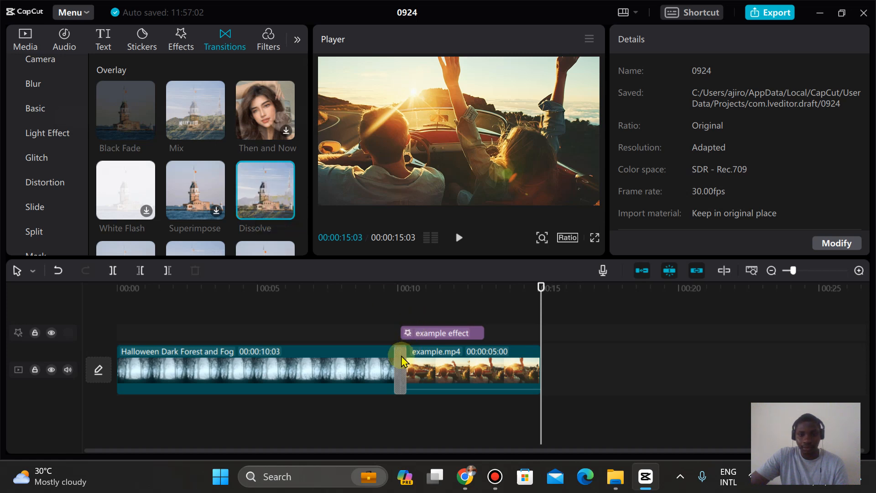
pyautogui.click(402, 361)
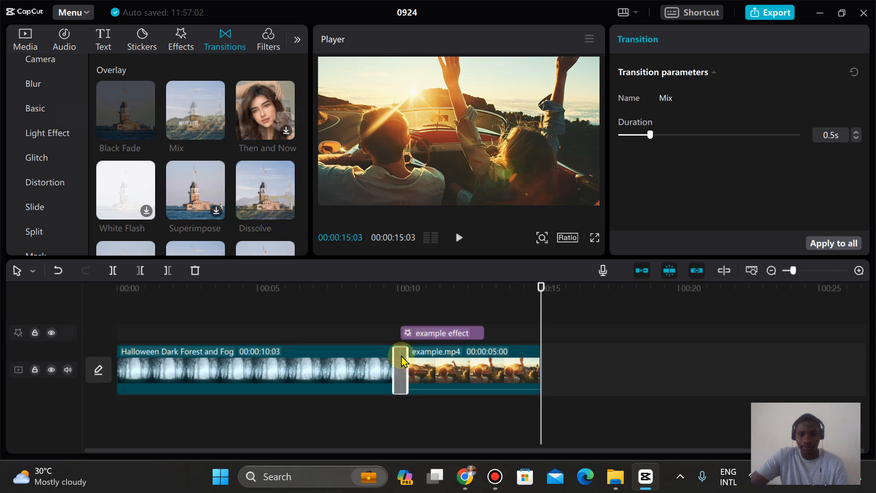
pyautogui.click(286, 211)
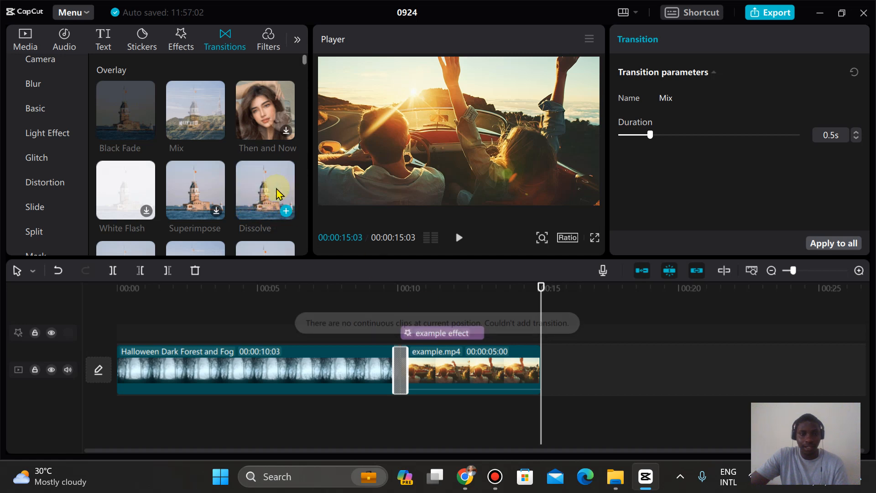
pyautogui.moveTo(279, 194); pyautogui.dragTo(346, 370)
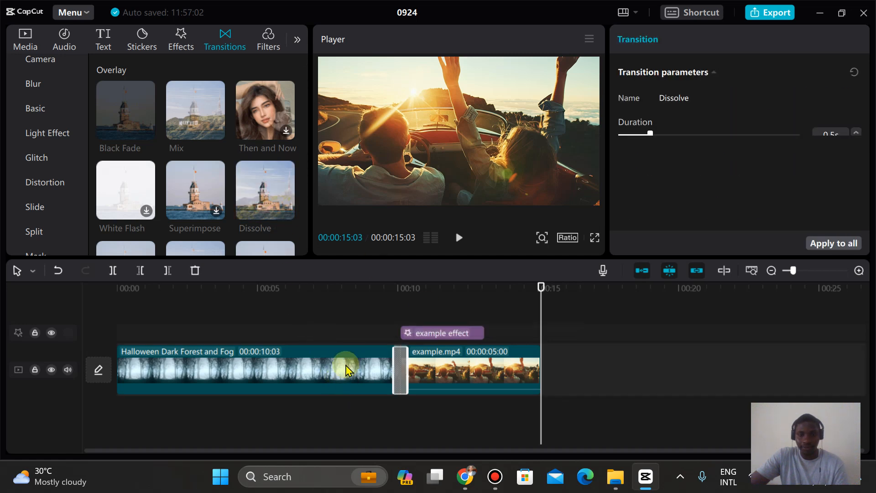
pyautogui.click(436, 364)
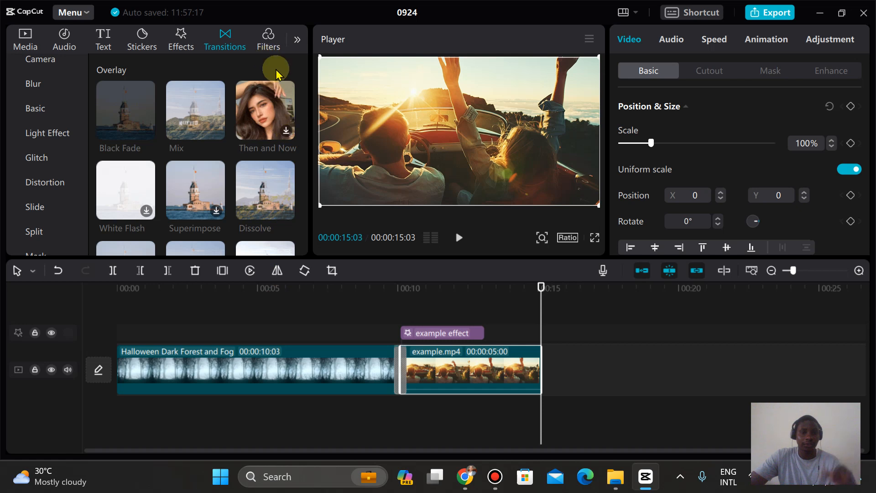
# Step: Download the trending Sharpen Edges effect and add the Blu-ray Scanning effect right after the end of example.mp4
pyautogui.click(179, 45)
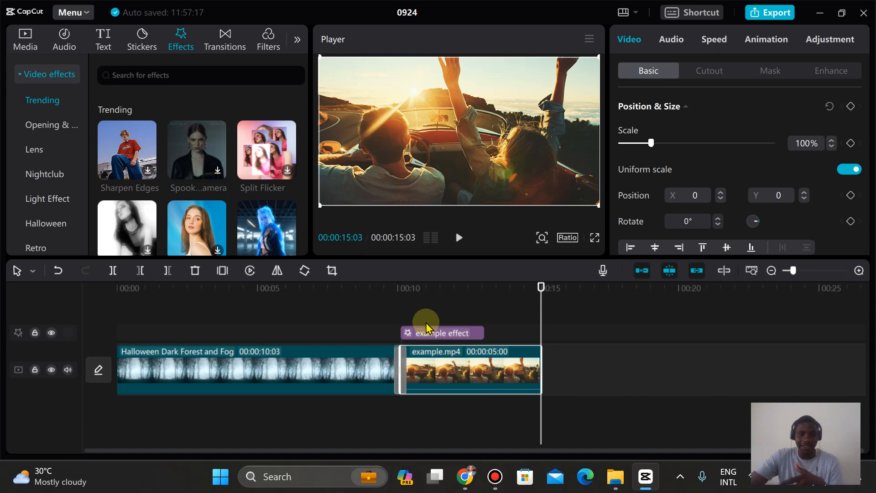
pyautogui.click(148, 172)
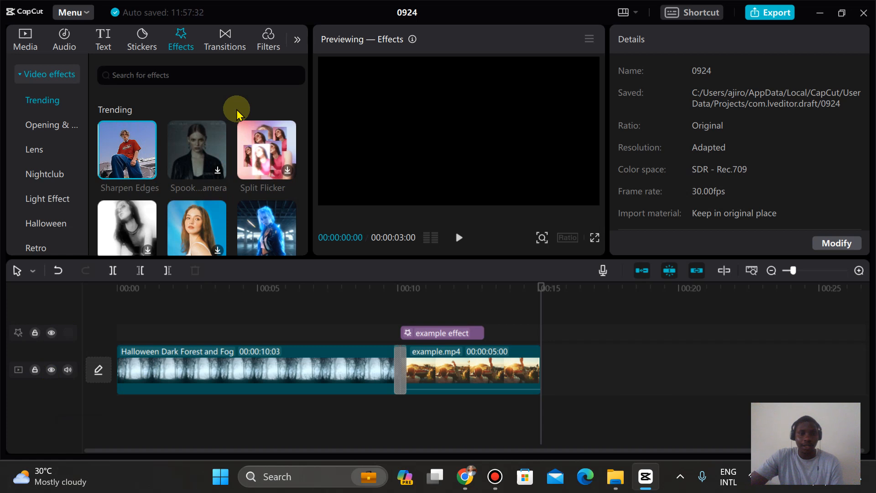
pyautogui.click(287, 250)
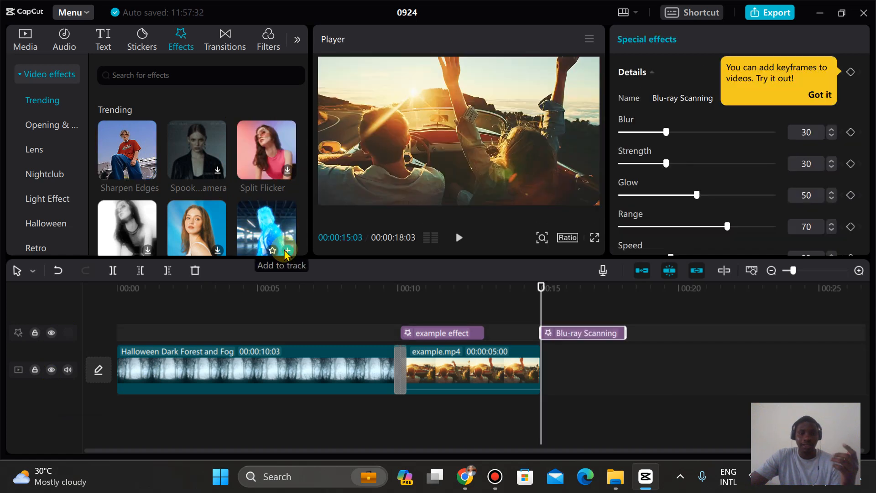
# Step: Add a second Blu-ray Scanning effect near the start of the forest clip and play the timeline from the beginning
pyautogui.moveTo(280, 242); pyautogui.dragTo(122, 333)
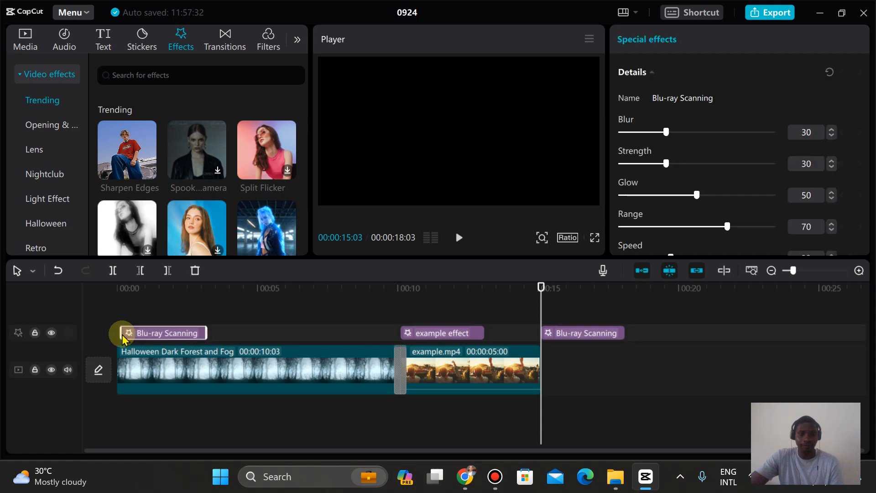
pyautogui.moveTo(542, 292); pyautogui.dragTo(15, 328)
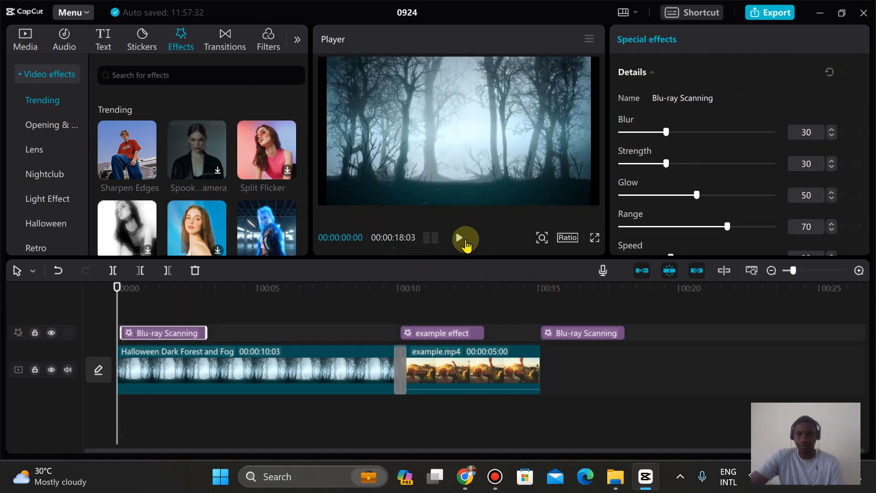
pyautogui.click(465, 239)
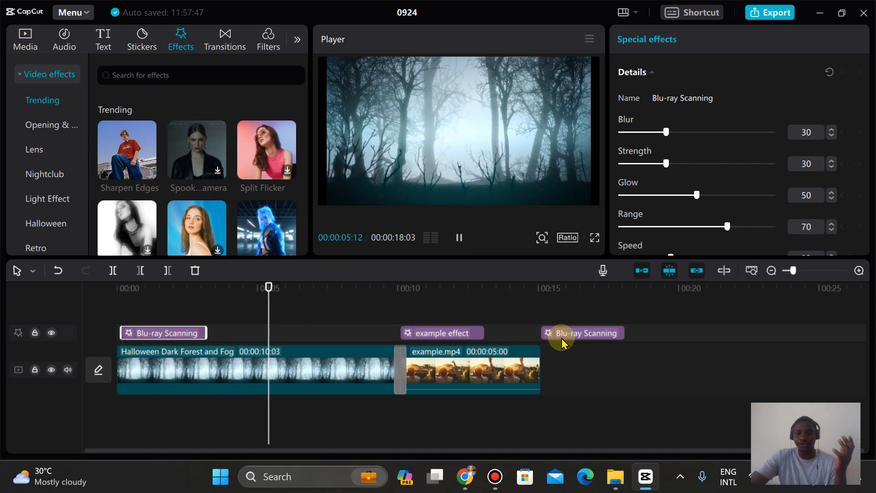
# Step: Delete the Blu-ray Scanning effect placed after example.mp4, move the remaining one to the end of the forest clip, and play that section
pyautogui.moveTo(587, 333); pyautogui.dragTo(354, 341)
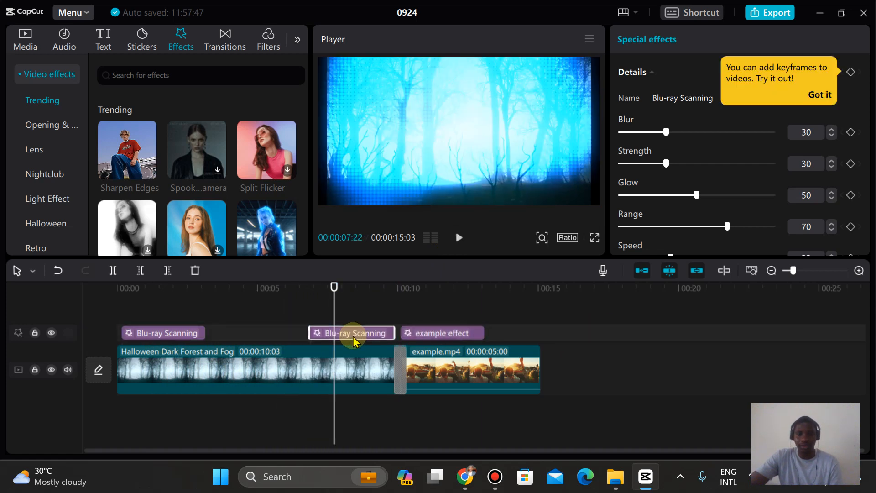
pyautogui.press('Delete')
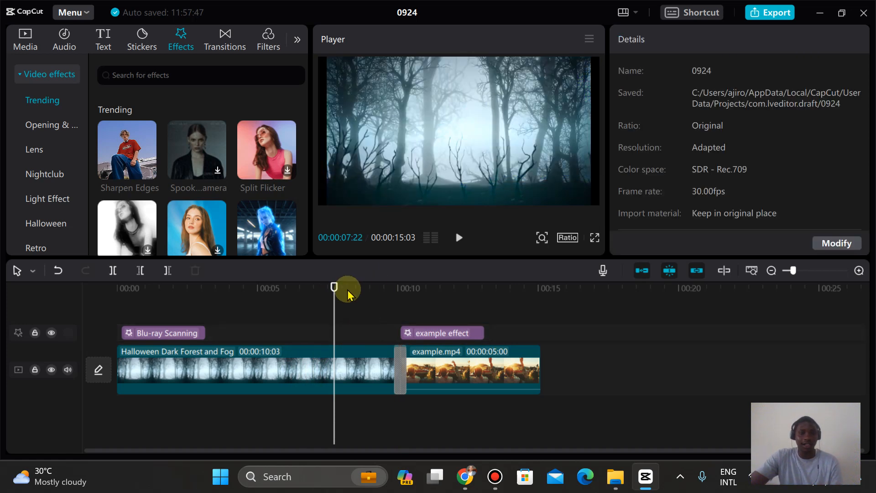
pyautogui.moveTo(188, 333); pyautogui.dragTo(364, 333)
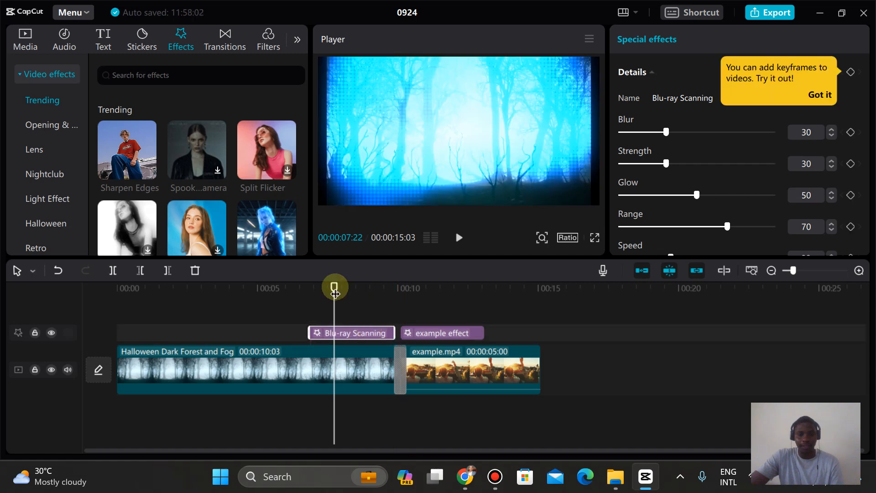
pyautogui.moveTo(335, 292); pyautogui.dragTo(294, 289)
pyautogui.press('space')
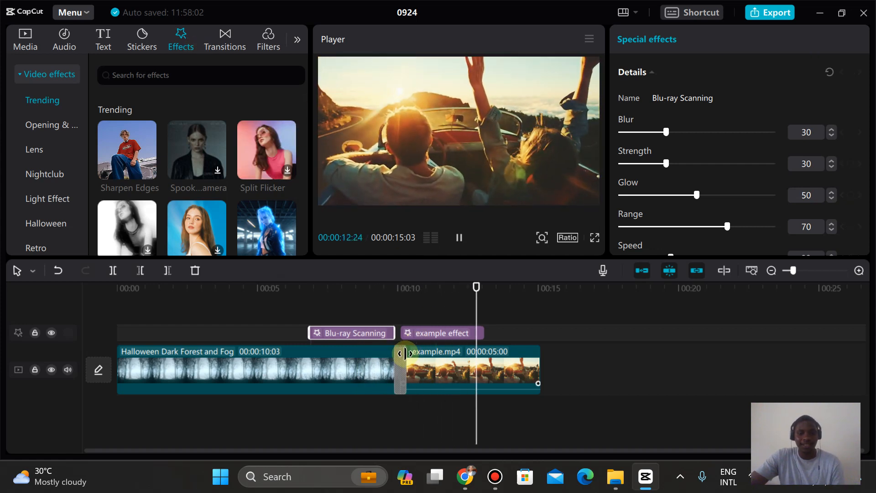
# Step: Browse the Life filters and the trending stickers
pyautogui.click(262, 36)
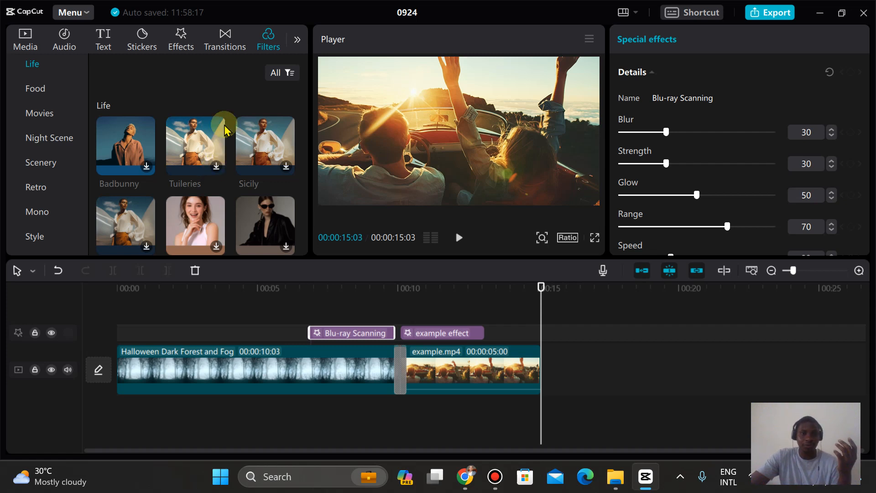
pyautogui.scroll(-5, 304, 114)
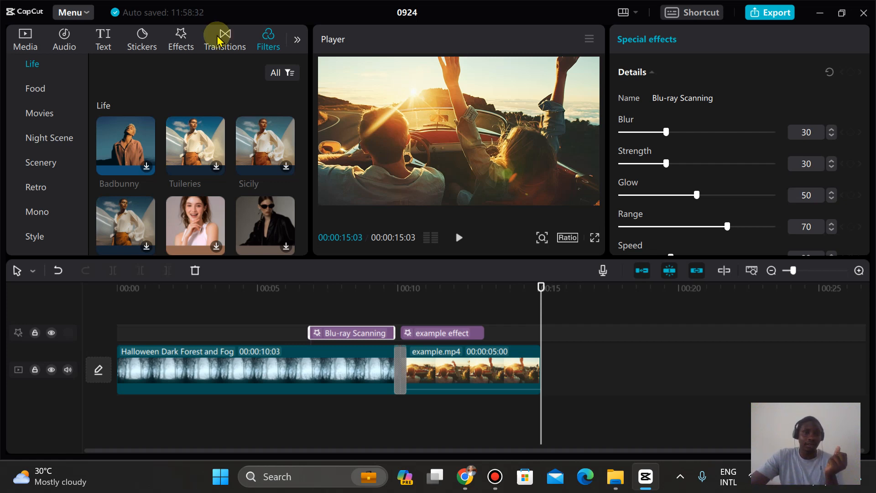
pyautogui.click(148, 38)
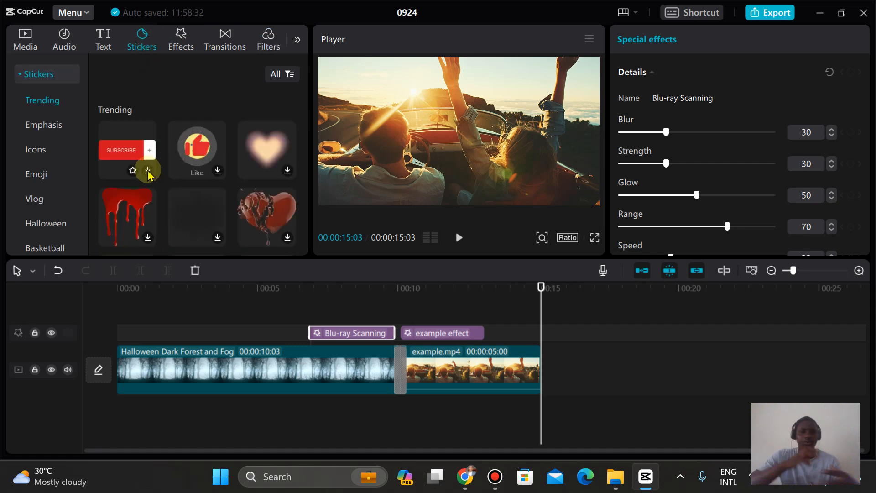
# Step: Download the Halloween Cute horror song, place it on an audio track at the start of the timeline, and start playback
pyautogui.click(64, 40)
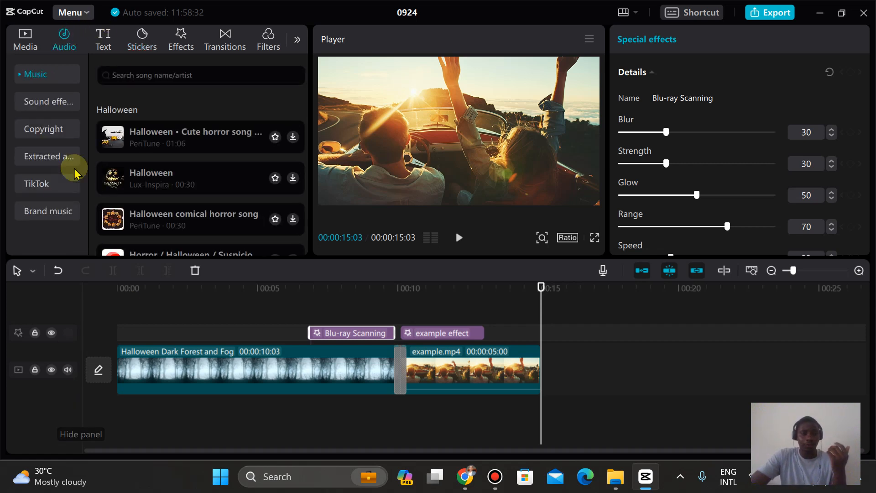
pyautogui.click(293, 137)
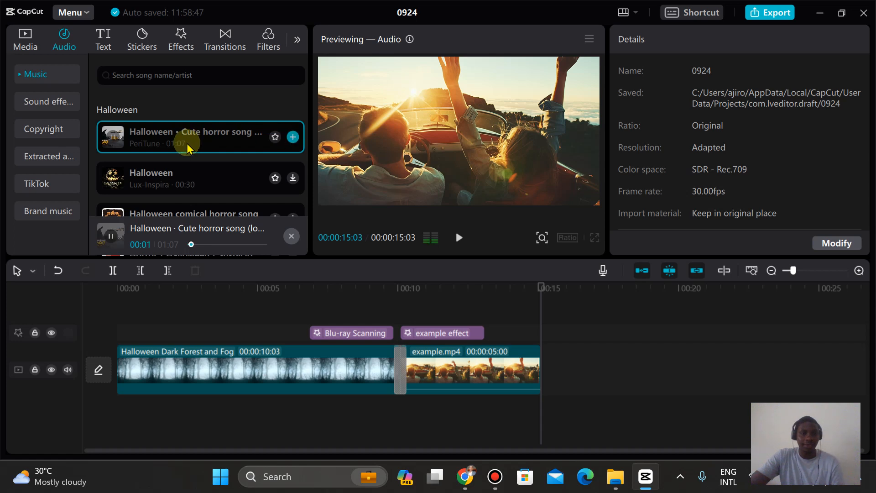
pyautogui.moveTo(185, 139); pyautogui.dragTo(113, 414)
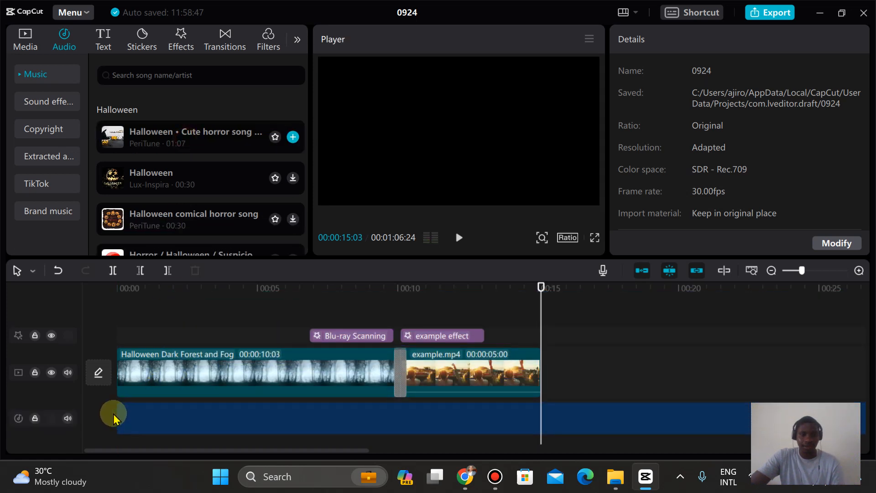
pyautogui.click(460, 237)
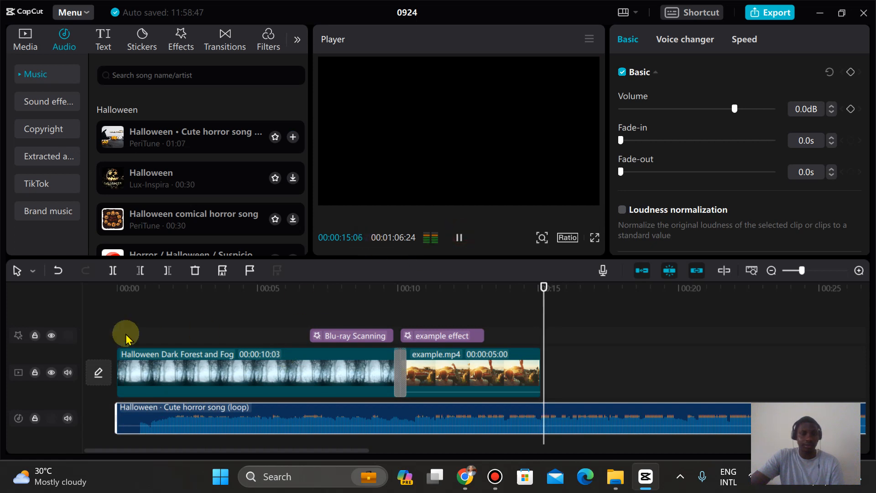
# Step: Play the timeline from the beginning, pause, and trim the Halloween song's end back to match the end of the Blu-ray Scanning effect
pyautogui.click(120, 288)
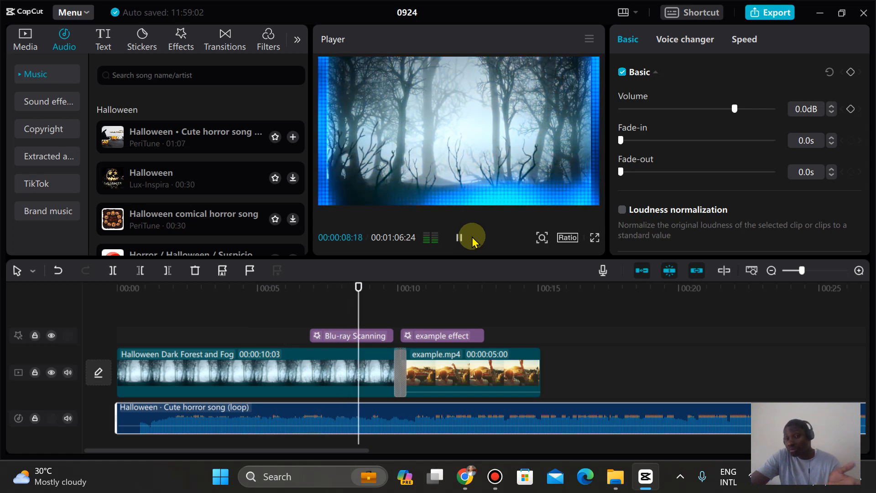
pyautogui.click(460, 238)
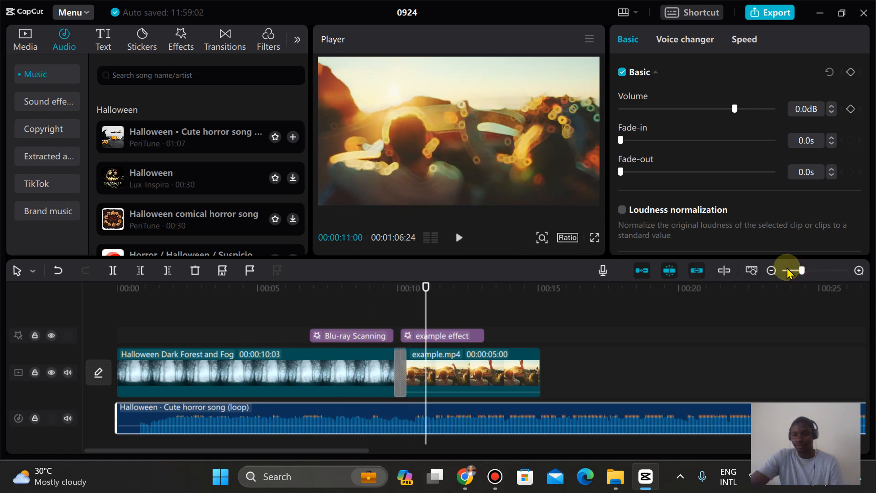
pyautogui.moveTo(802, 271); pyautogui.dragTo(792, 271)
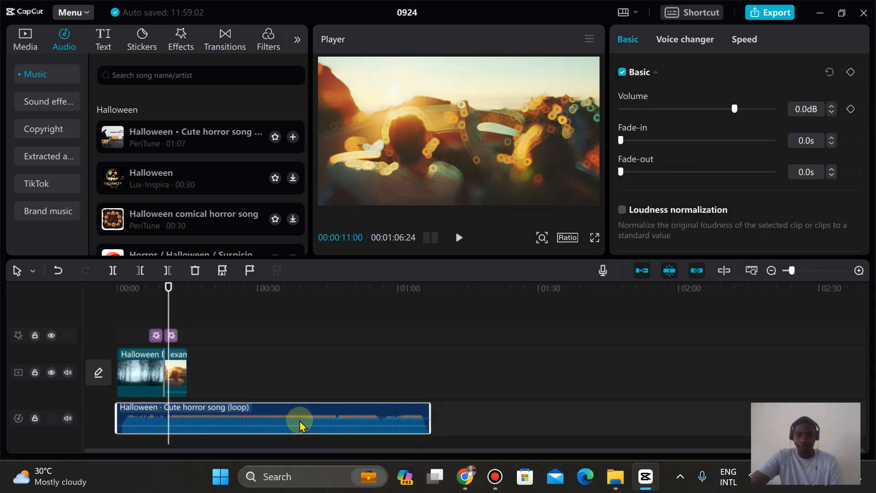
pyautogui.moveTo(431, 413); pyautogui.dragTo(165, 411)
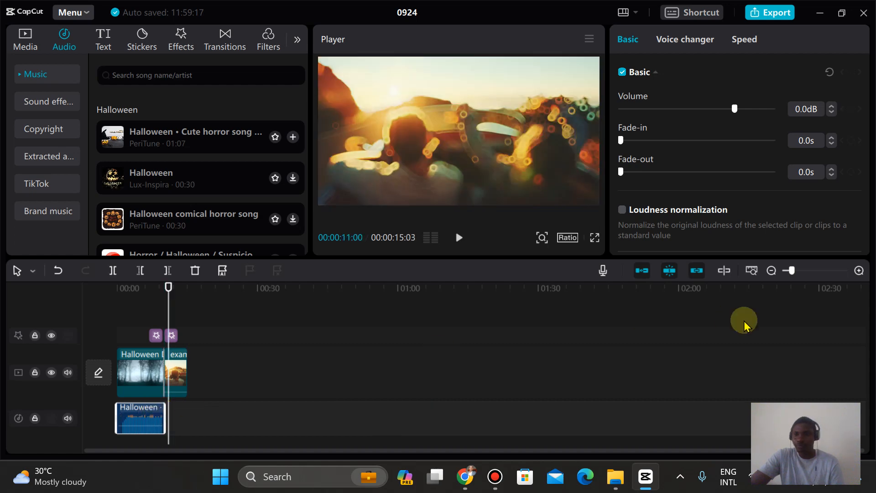
pyautogui.click(859, 271)
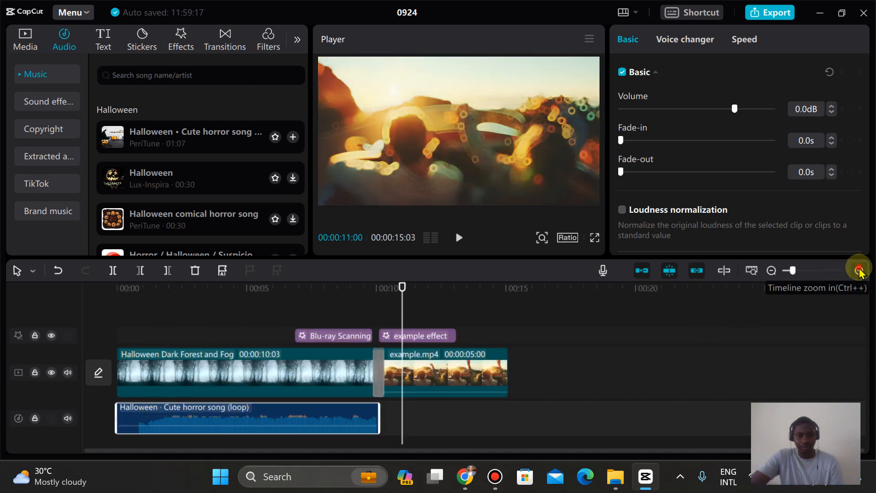
pyautogui.click(859, 271)
pyautogui.click(858, 269)
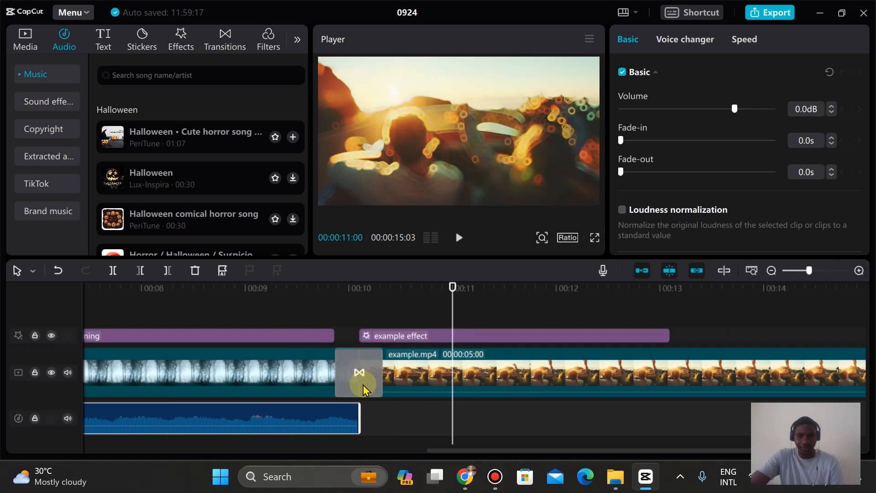
pyautogui.moveTo(360, 416); pyautogui.dragTo(336, 417)
# Step: Set the Dissolve transition's duration to 0.3s and play the section across the transition into example.mp4
pyautogui.click(356, 373)
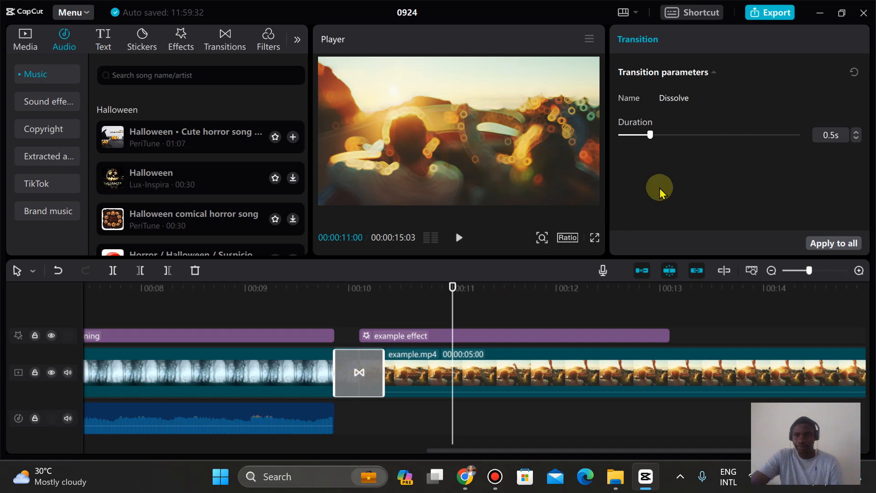
pyautogui.moveTo(650, 134)
pyautogui.mouseDown()
pyautogui.moveTo(698, 136)
pyautogui.moveTo(632, 138)
pyautogui.moveTo(644, 146)
pyautogui.mouseUp()
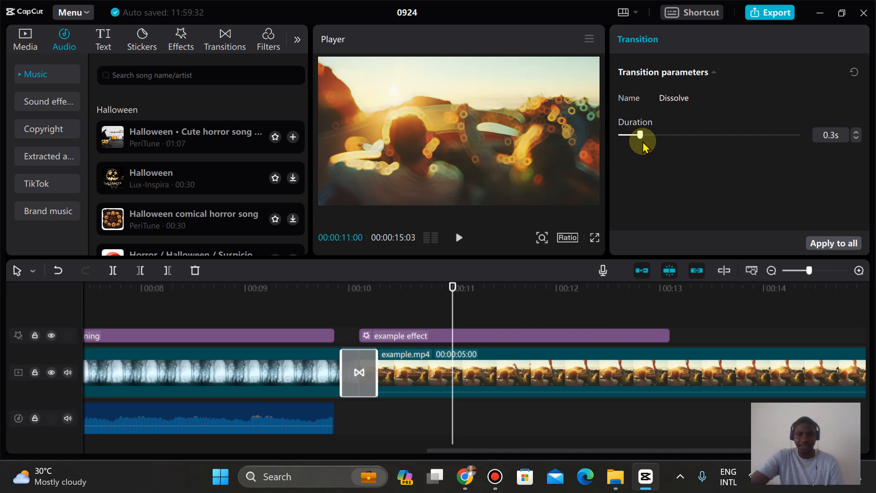
pyautogui.click(288, 299)
pyautogui.press('space')
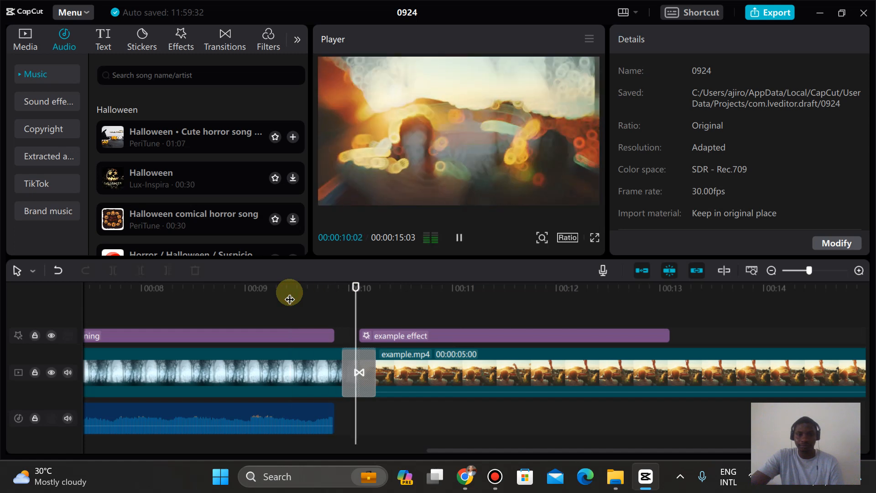
pyautogui.click(96, 293)
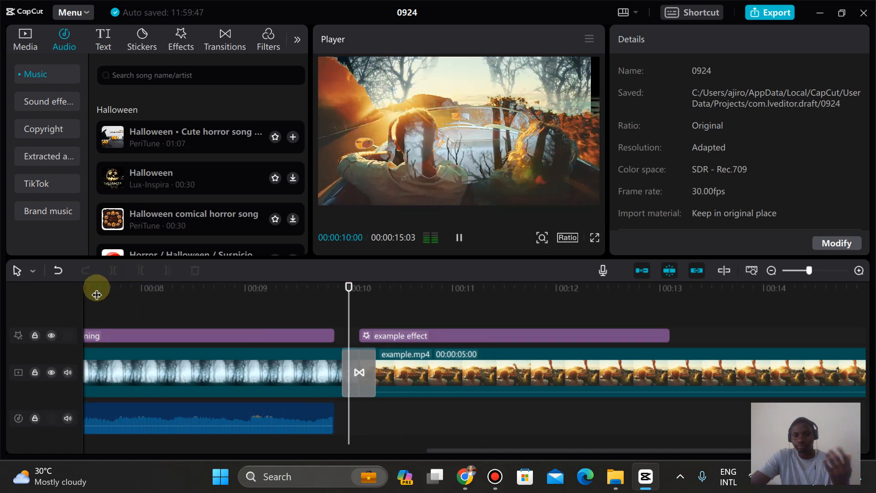
pyautogui.click(458, 237)
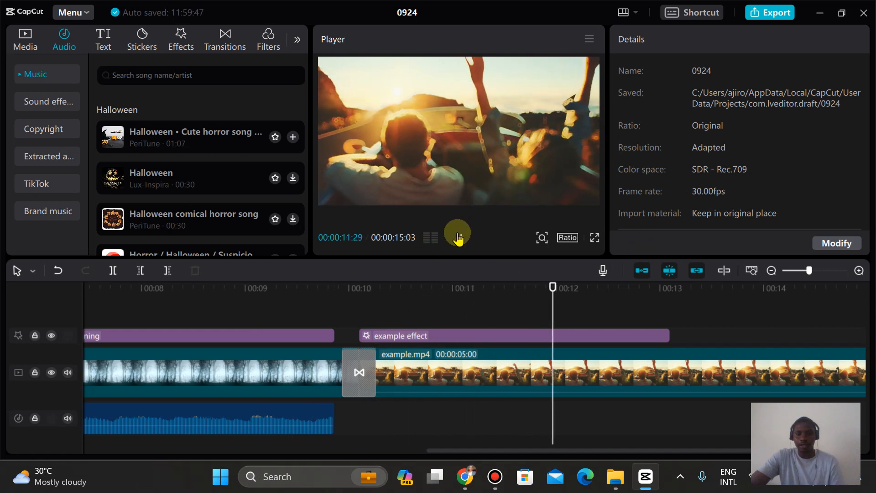
pyautogui.click(458, 234)
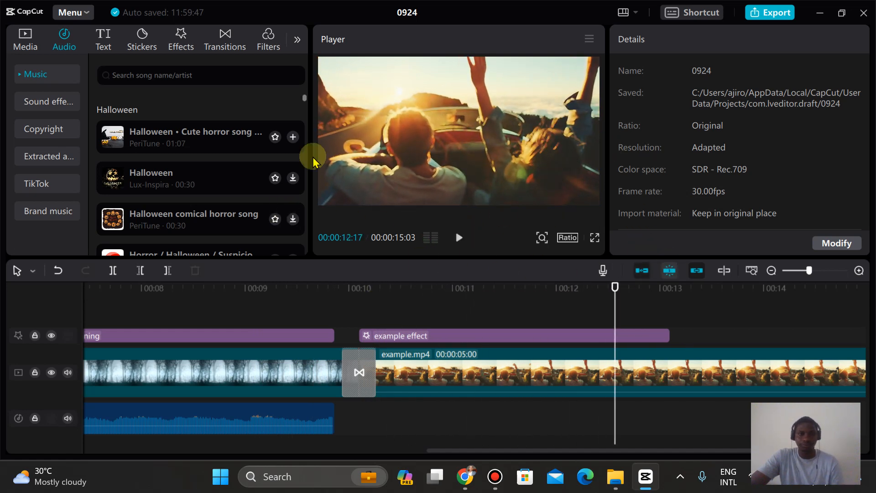
# Step: Try a custom adjustment layer with its HSL settings shown, align it with the example effect, and delete it
pyautogui.moveTo(809, 273); pyautogui.dragTo(802, 273)
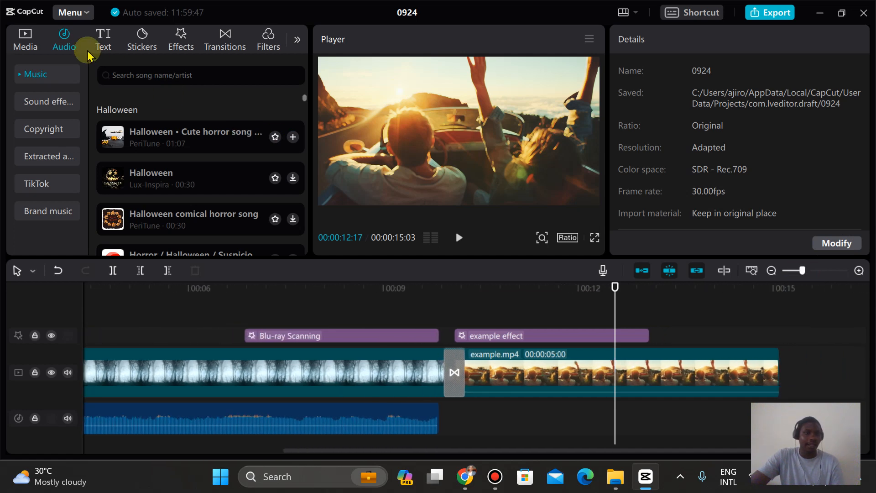
pyautogui.click(298, 40)
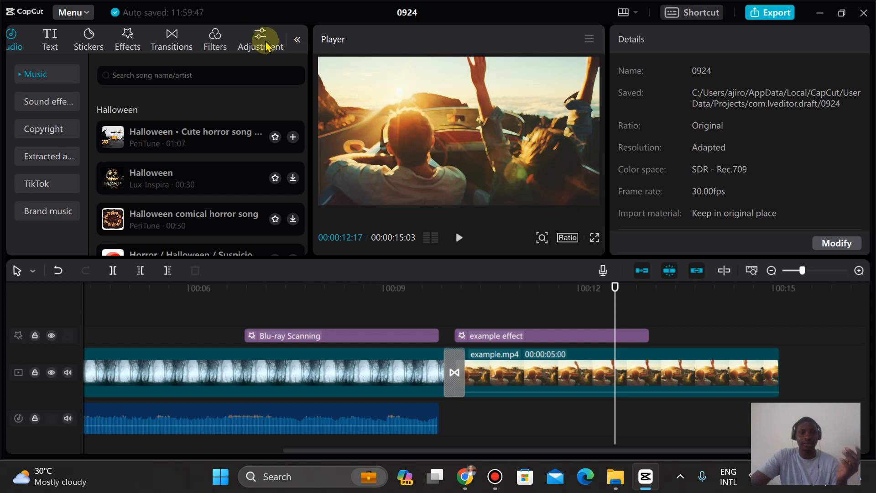
pyautogui.click(267, 46)
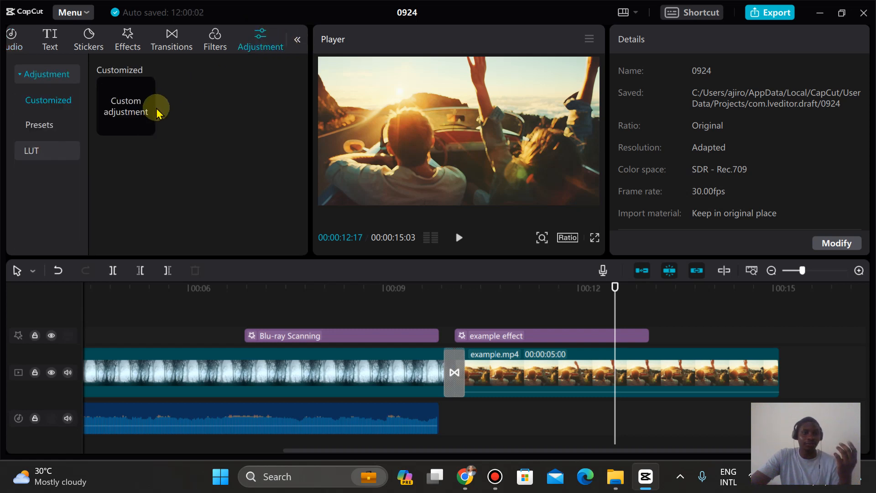
pyautogui.click(128, 103)
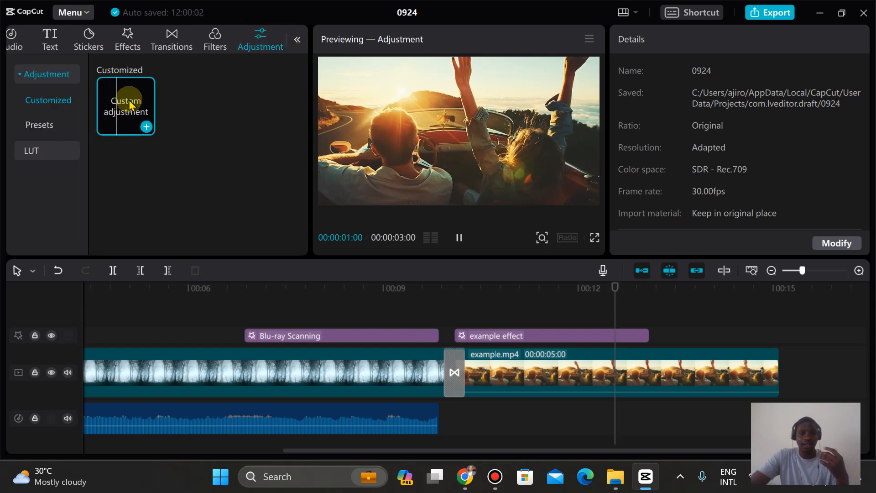
pyautogui.click(147, 127)
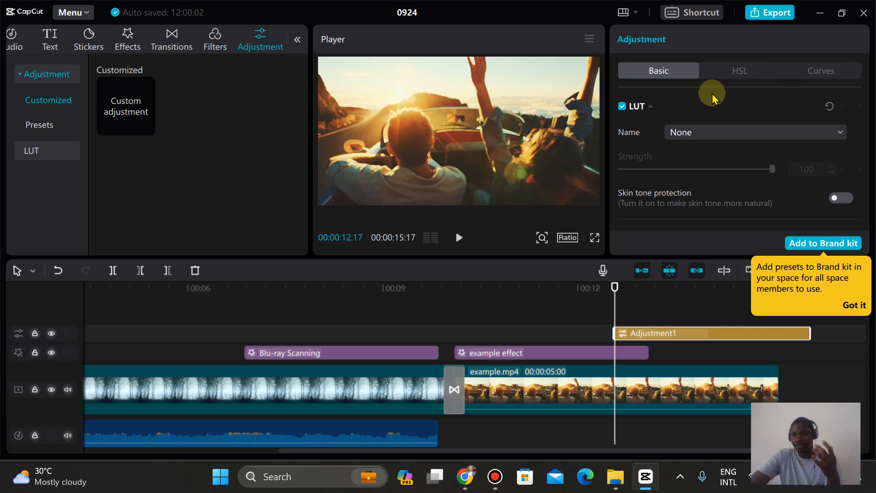
pyautogui.click(728, 76)
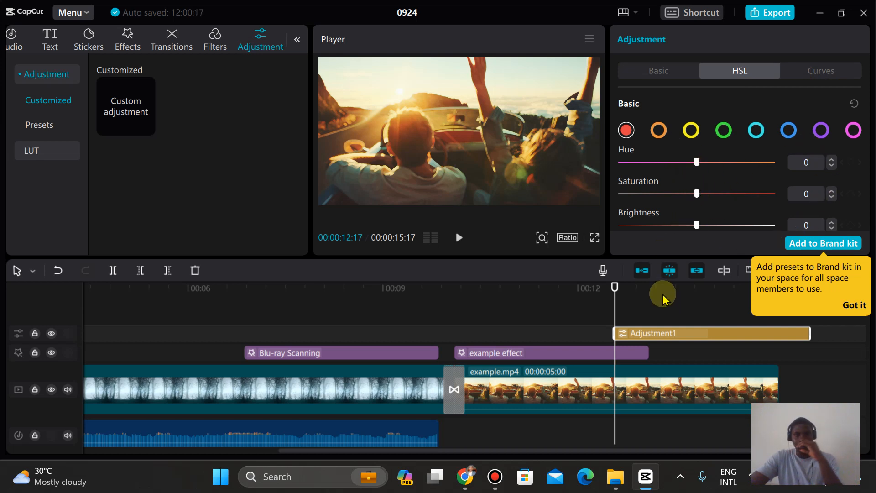
pyautogui.moveTo(662, 340); pyautogui.dragTo(502, 343)
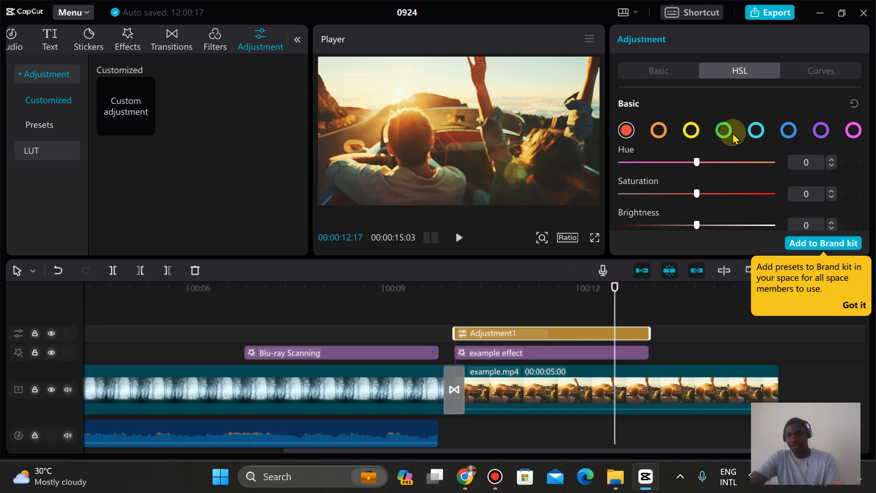
pyautogui.press('Delete')
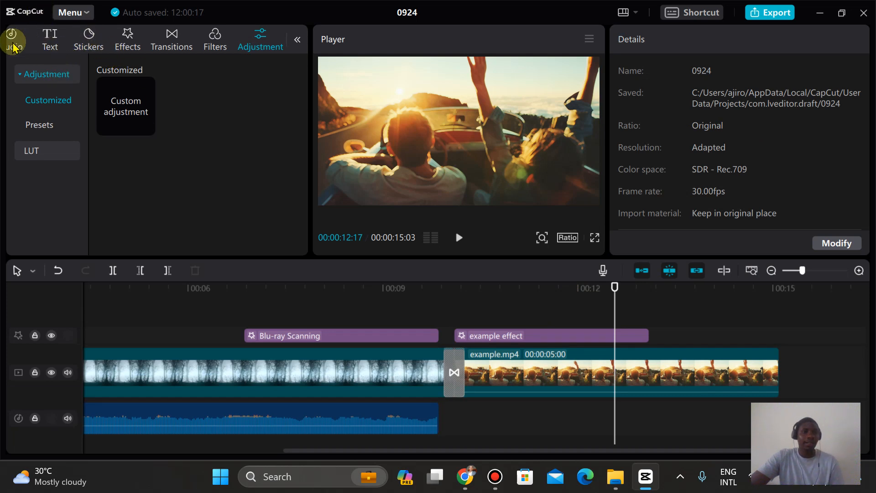
# Step: Browse the trending text templates
pyautogui.click(297, 40)
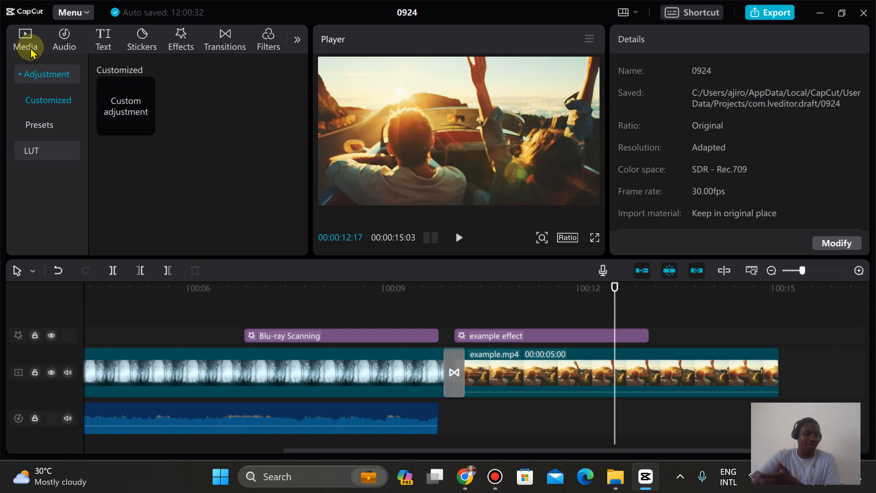
pyautogui.click(98, 41)
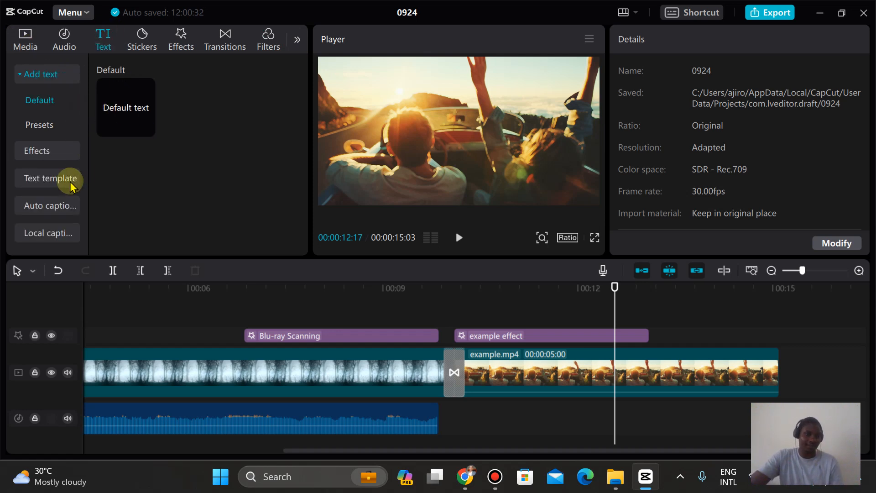
pyautogui.click(55, 183)
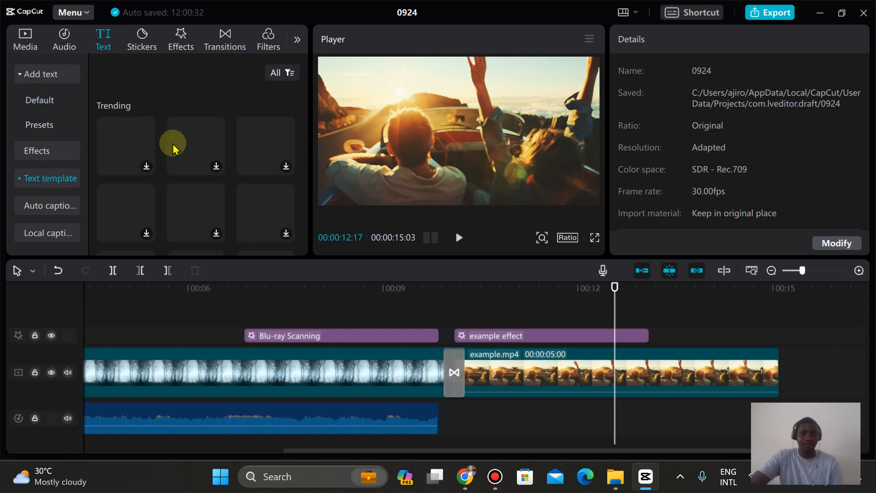
pyautogui.moveTo(304, 96); pyautogui.dragTo(305, 90)
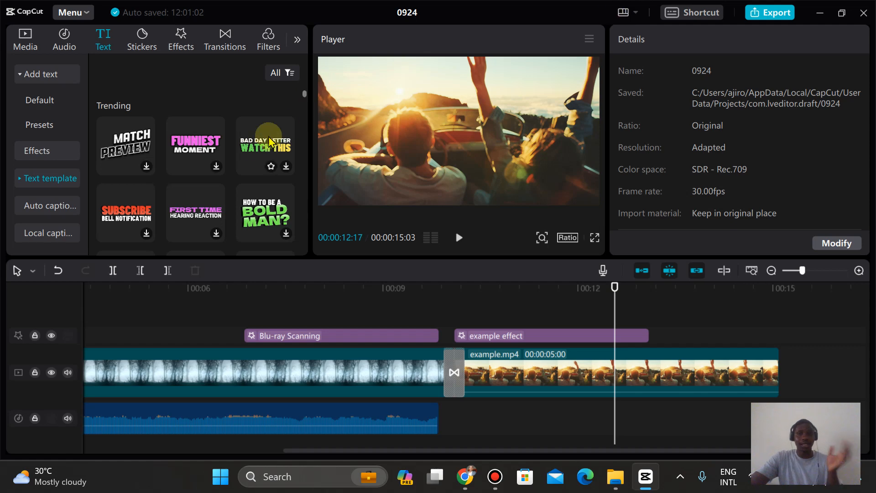
# Step: Open the export settings for project 0924, turn audio export off, and enable video exporting
pyautogui.click(753, 14)
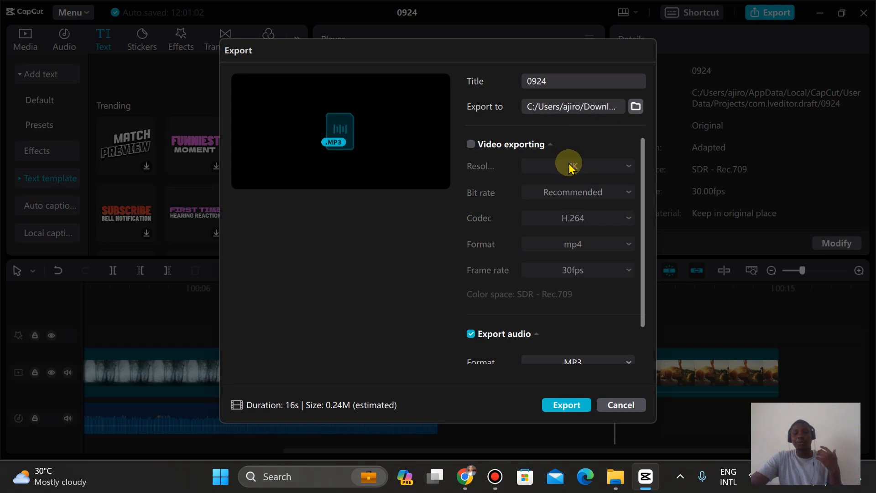
pyautogui.click(472, 336)
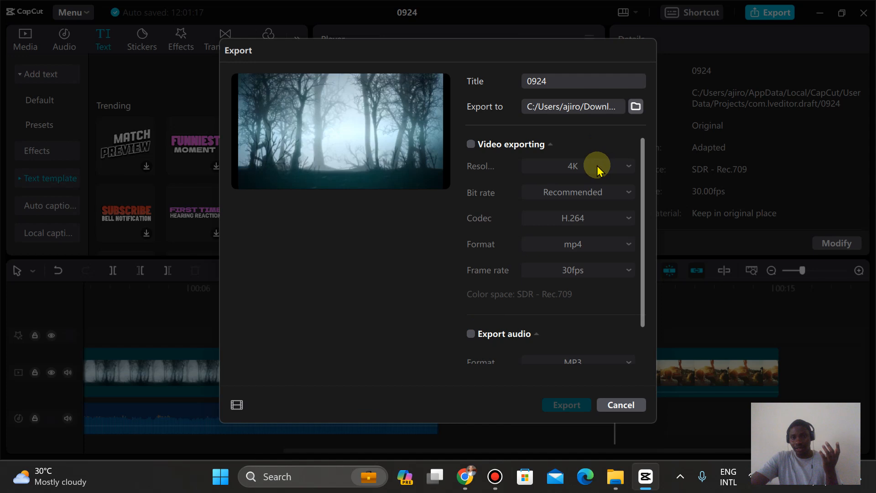
pyautogui.click(469, 145)
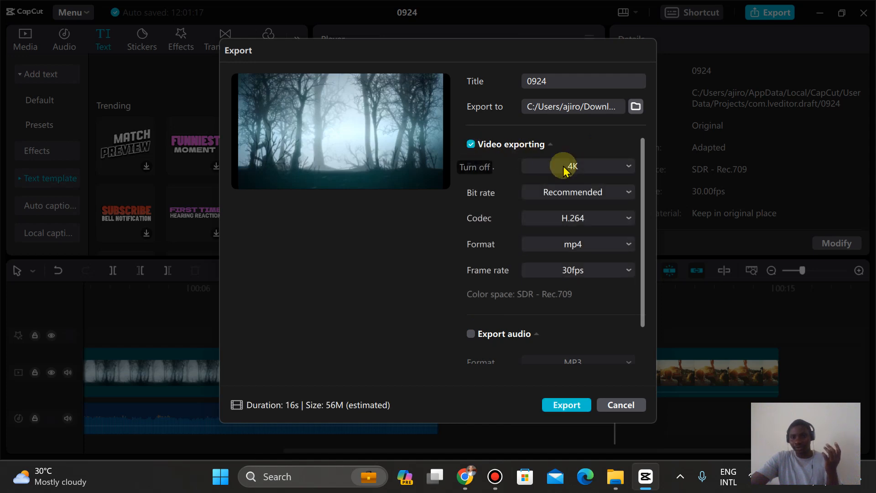
# Step: Review the resolution, bit rate, codec and format export options and set the frame rate to 60fps
pyautogui.click(577, 170)
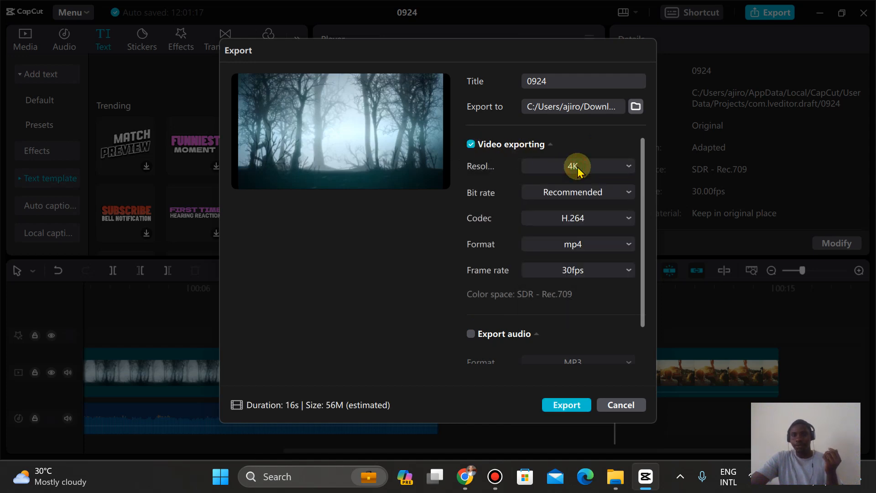
pyautogui.click(583, 193)
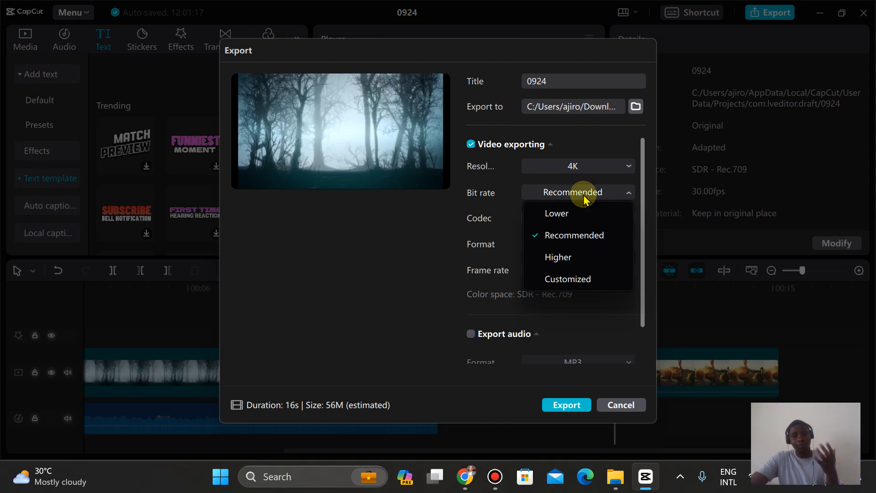
pyautogui.click(584, 196)
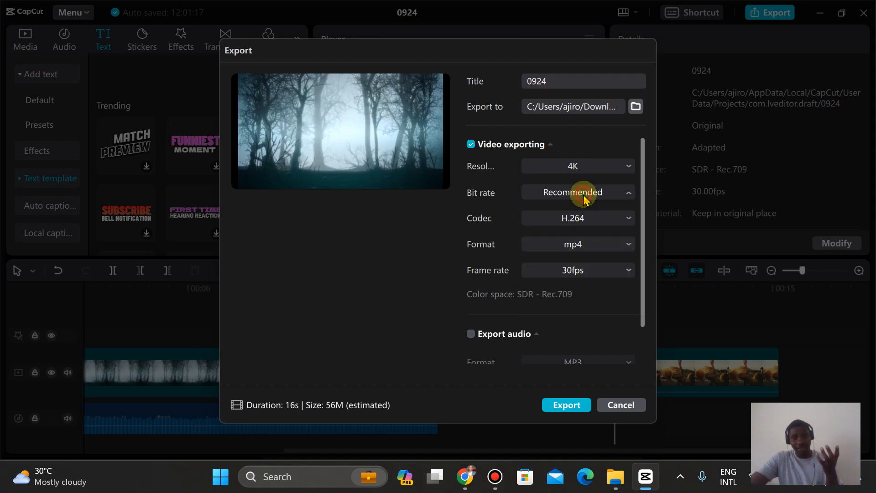
pyautogui.click(573, 221)
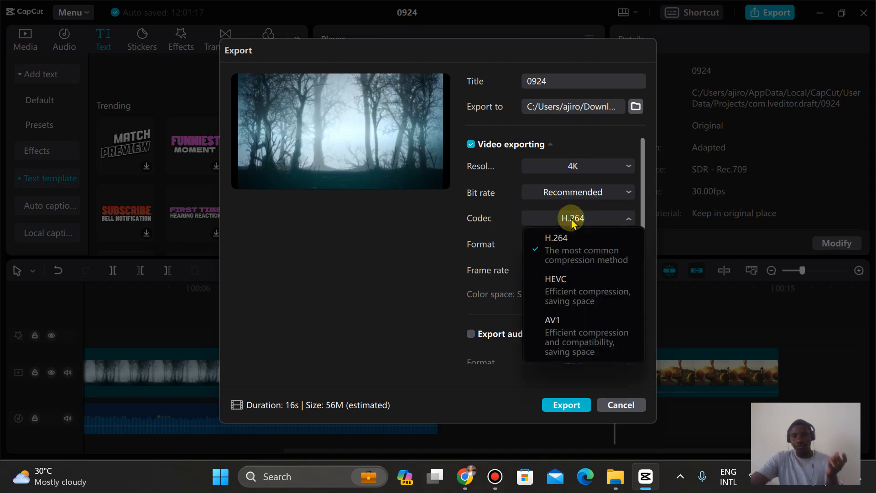
pyautogui.click(572, 221)
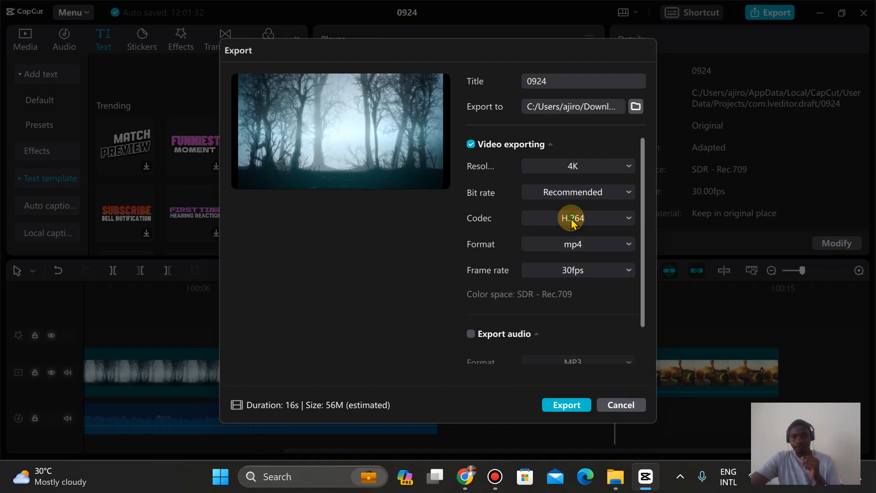
pyautogui.click(576, 246)
pyautogui.click(574, 246)
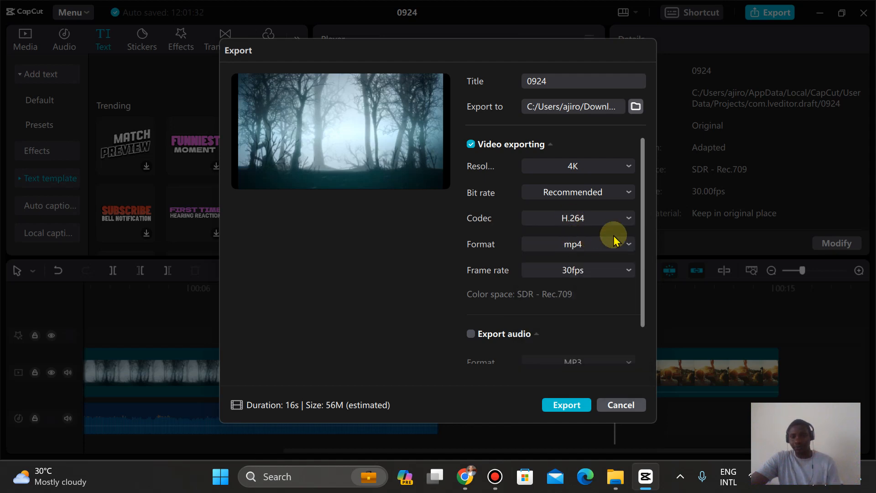
pyautogui.click(577, 270)
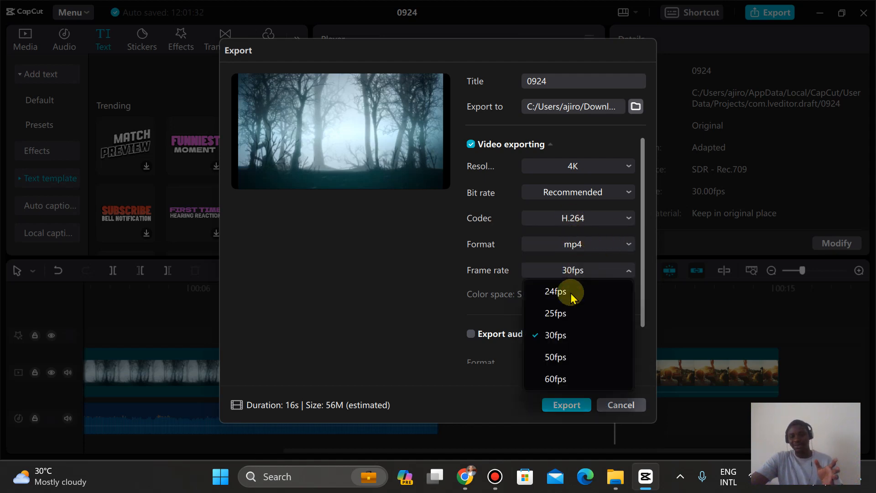
pyautogui.click(555, 379)
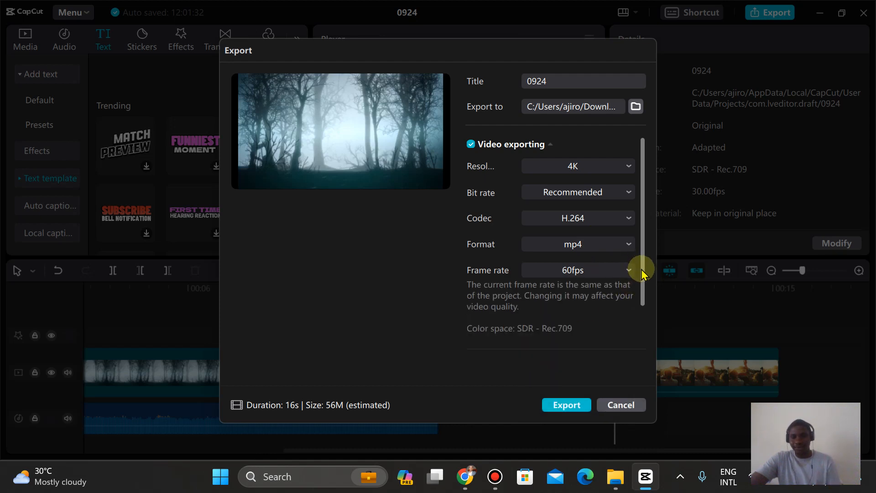
# Step: Turn off video exporting and enable audio export in MP3 format in the export settings
pyautogui.scroll(-3, 641, 273)
pyautogui.scroll(2, 641, 275)
pyautogui.scroll(1, 641, 274)
pyautogui.scroll(-1, 653, 324)
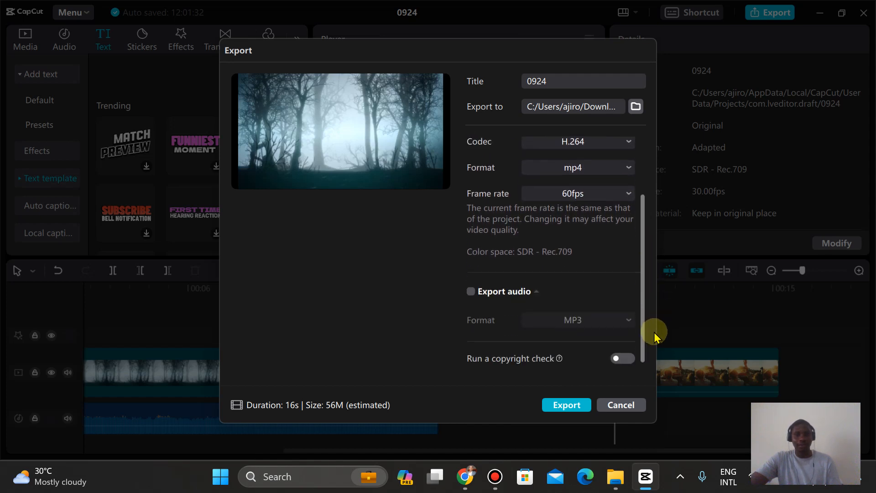
pyautogui.scroll(5, 654, 320)
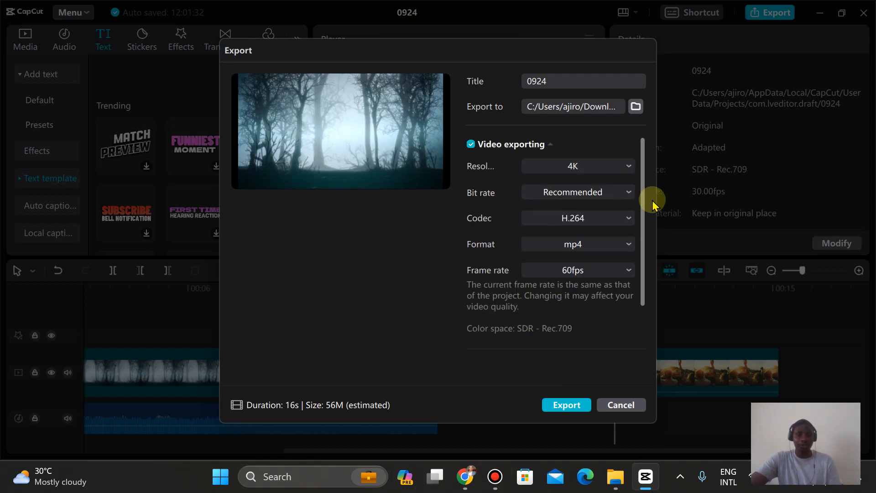
pyautogui.click(471, 144)
pyautogui.moveTo(643, 205); pyautogui.dragTo(645, 299)
pyautogui.click(471, 291)
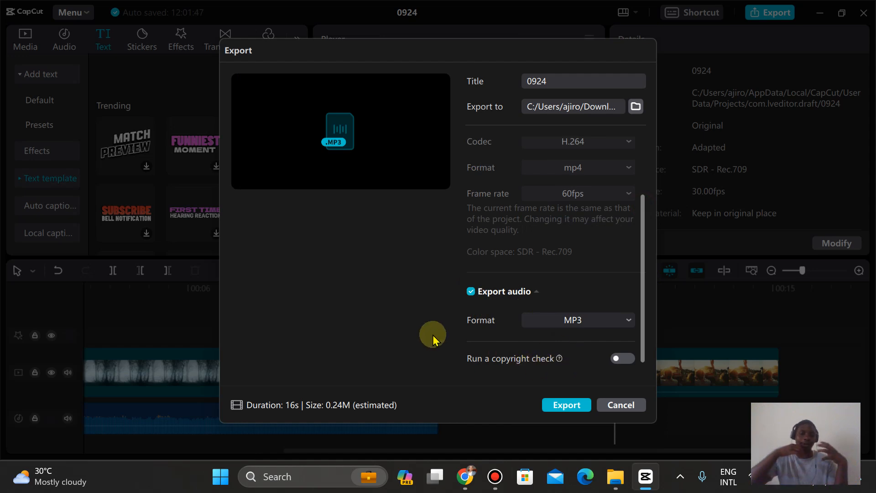
# Step: Try the copyright check, leave the export settings, and extend the music clip on the timeline to its full length
pyautogui.click(623, 361)
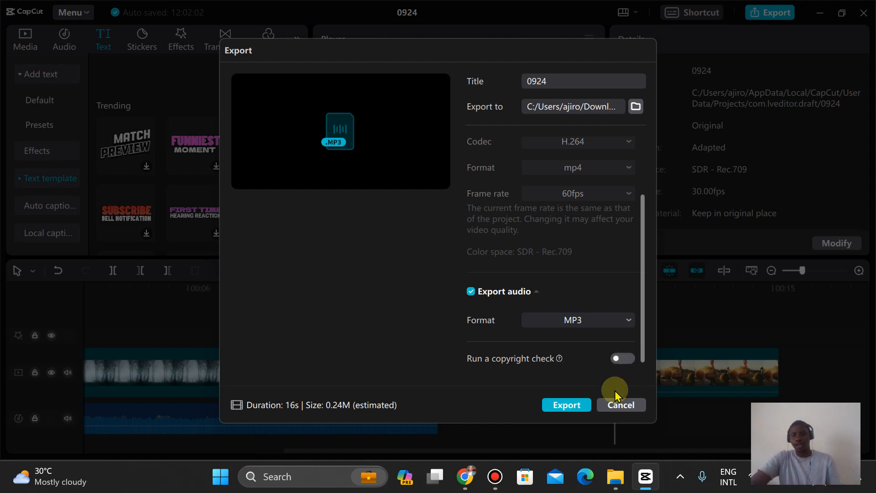
pyautogui.click(619, 407)
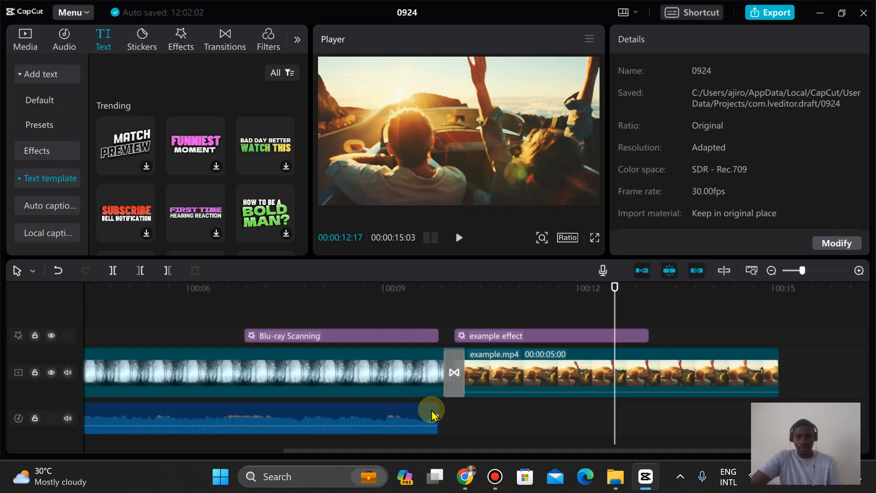
pyautogui.moveTo(432, 413); pyautogui.dragTo(616, 407)
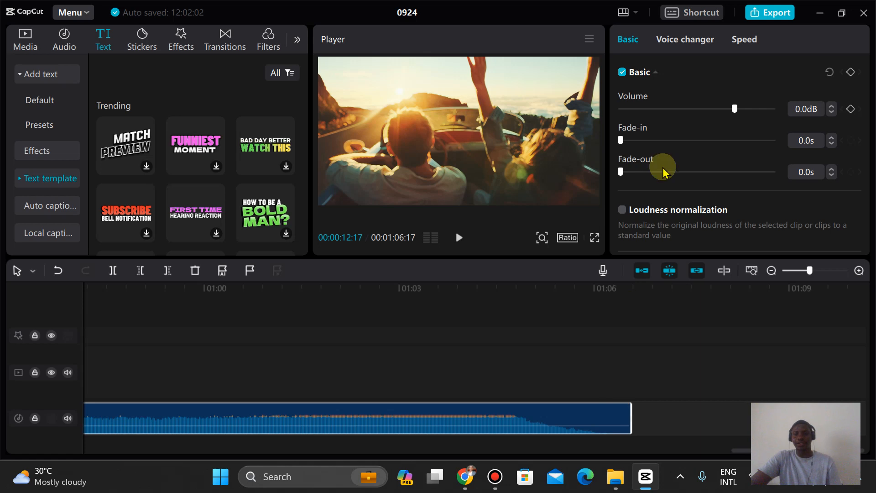
# Step: Run a copyright check from the export settings and open its copyright claim details
pyautogui.click(775, 18)
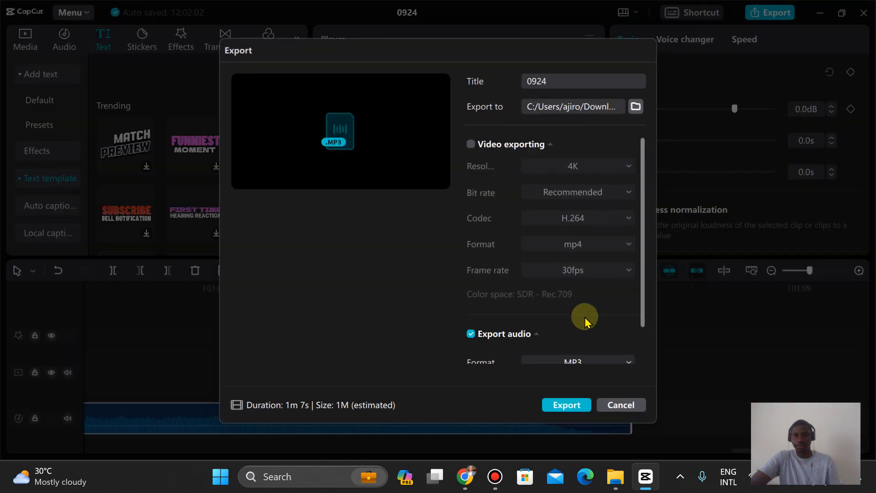
pyautogui.scroll(-1, 641, 336)
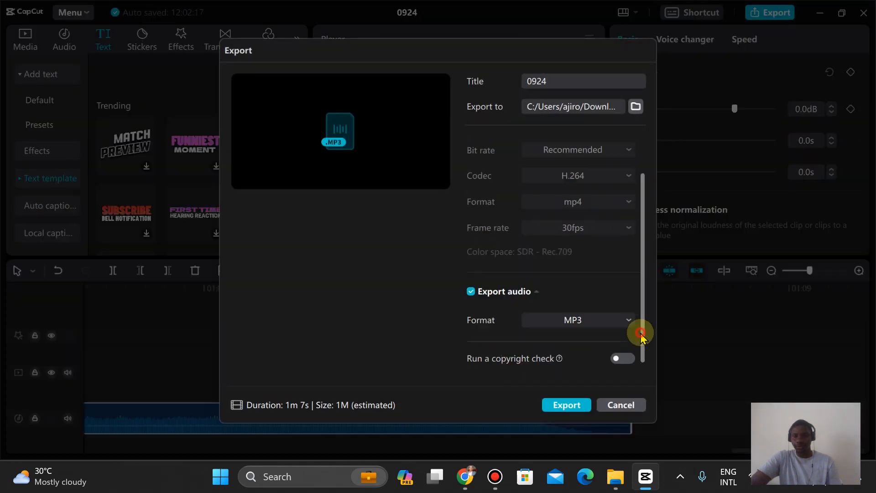
pyautogui.click(619, 358)
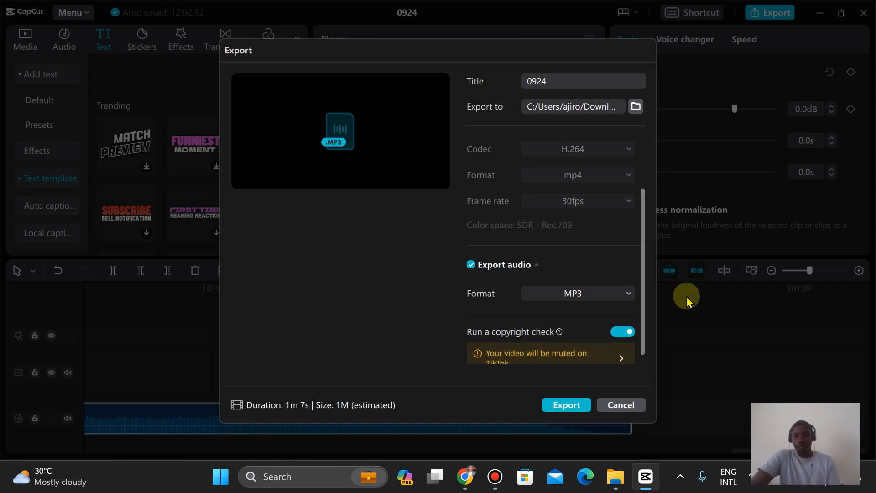
pyautogui.scroll(-1, 641, 319)
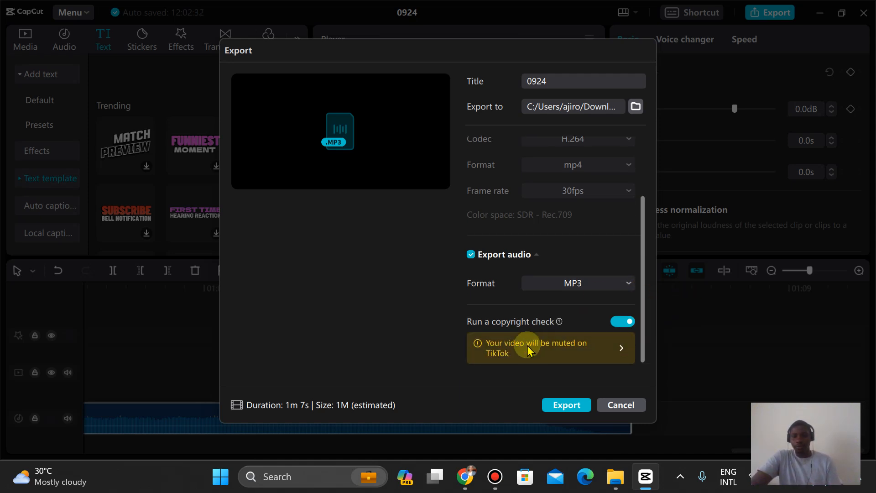
pyautogui.click(622, 349)
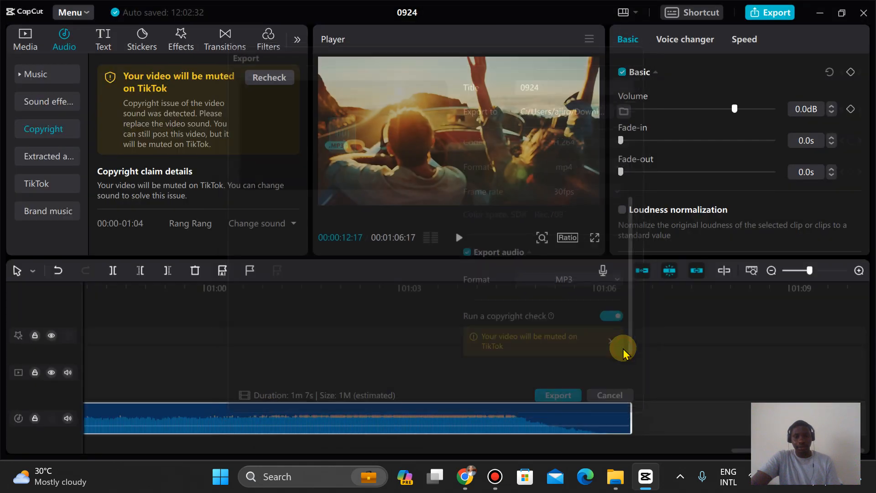
# Step: Revisit the copyright check option in the export settings, then delete the music clip from the timeline
pyautogui.click(768, 13)
pyautogui.click(642, 340)
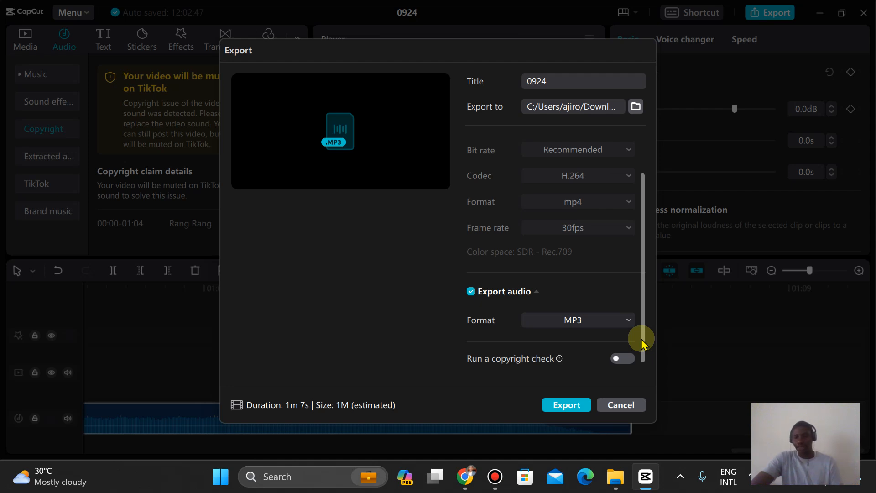
pyautogui.click(621, 405)
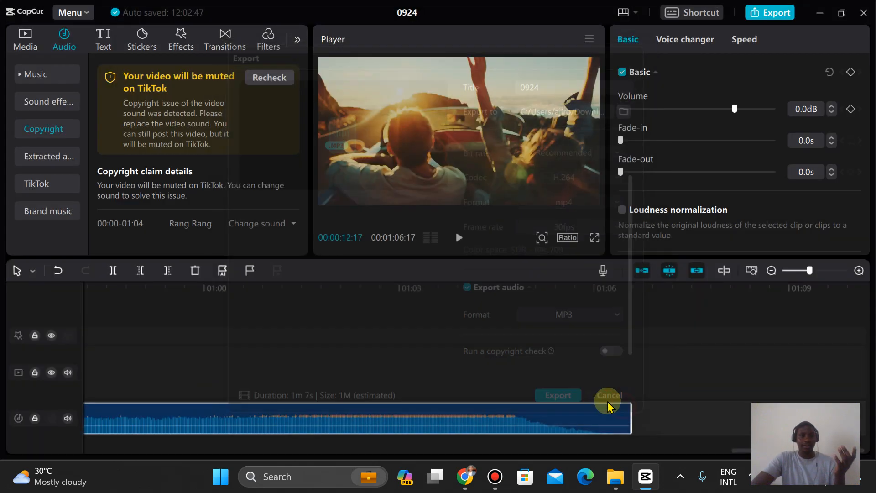
pyautogui.click(359, 416)
pyautogui.press('Delete')
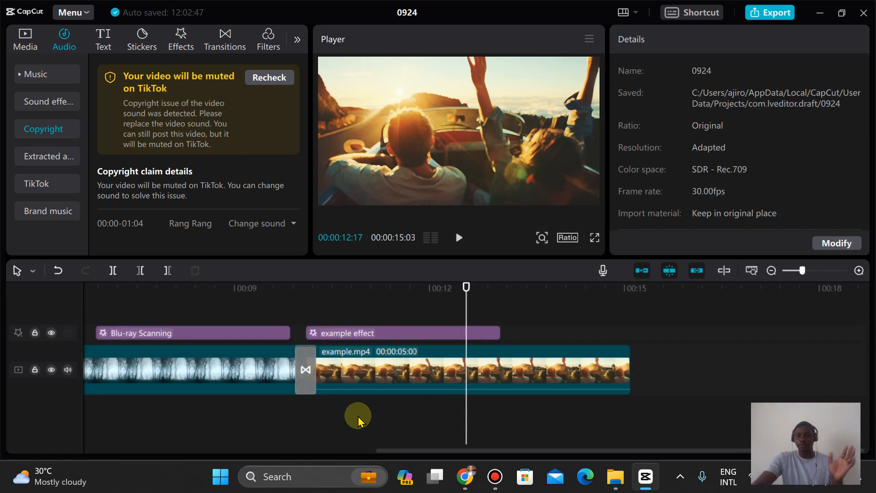
# Step: Clear the title in the export settings and cancel the export
pyautogui.click(761, 19)
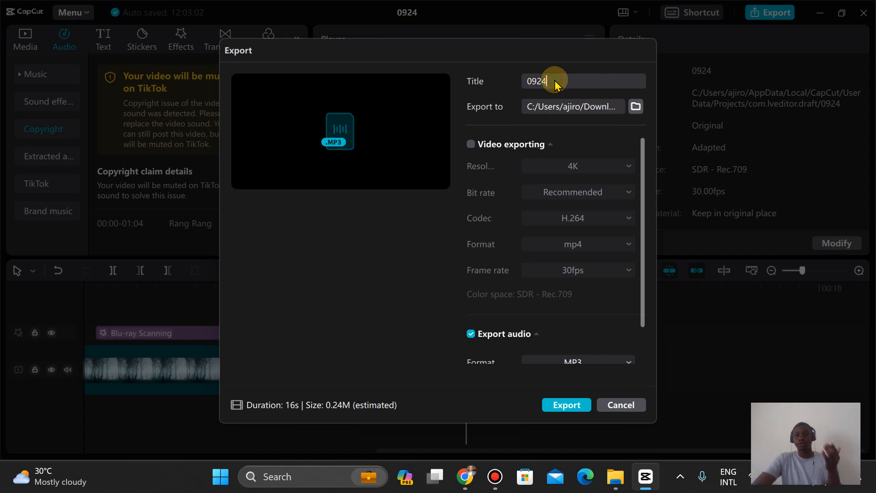
pyautogui.press('BackSpace')
pyautogui.press('BackSpace')
pyautogui.press('BackSpace')
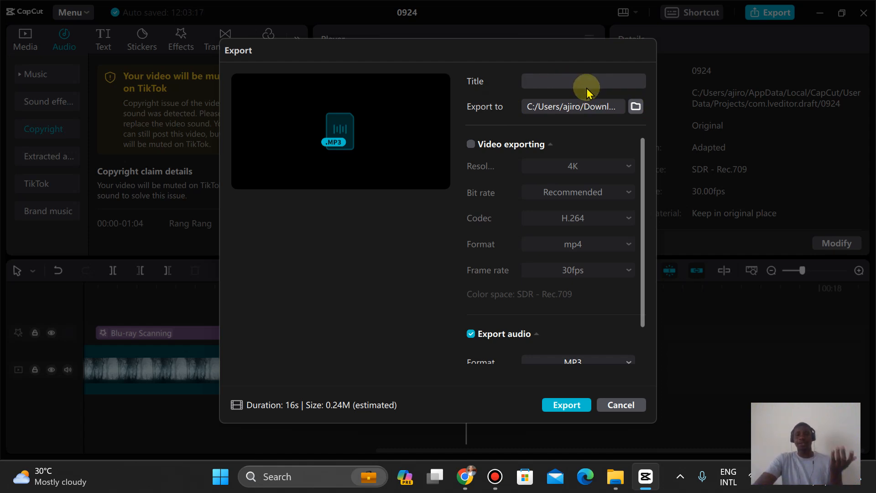
pyautogui.click(620, 406)
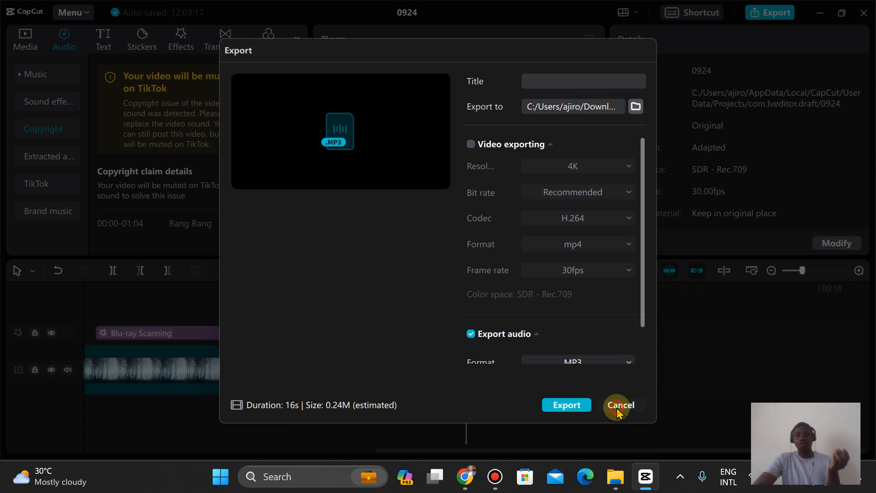
# Step: Open the project name for editing in the main editor
pyautogui.click(411, 9)
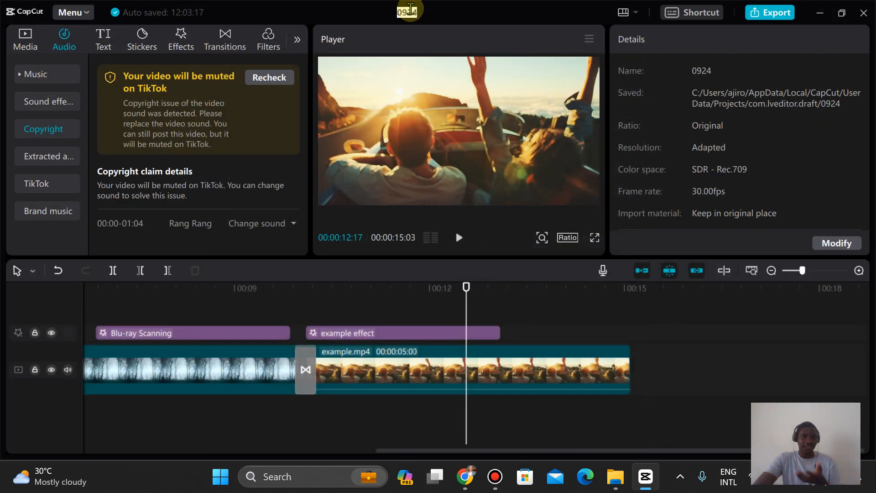